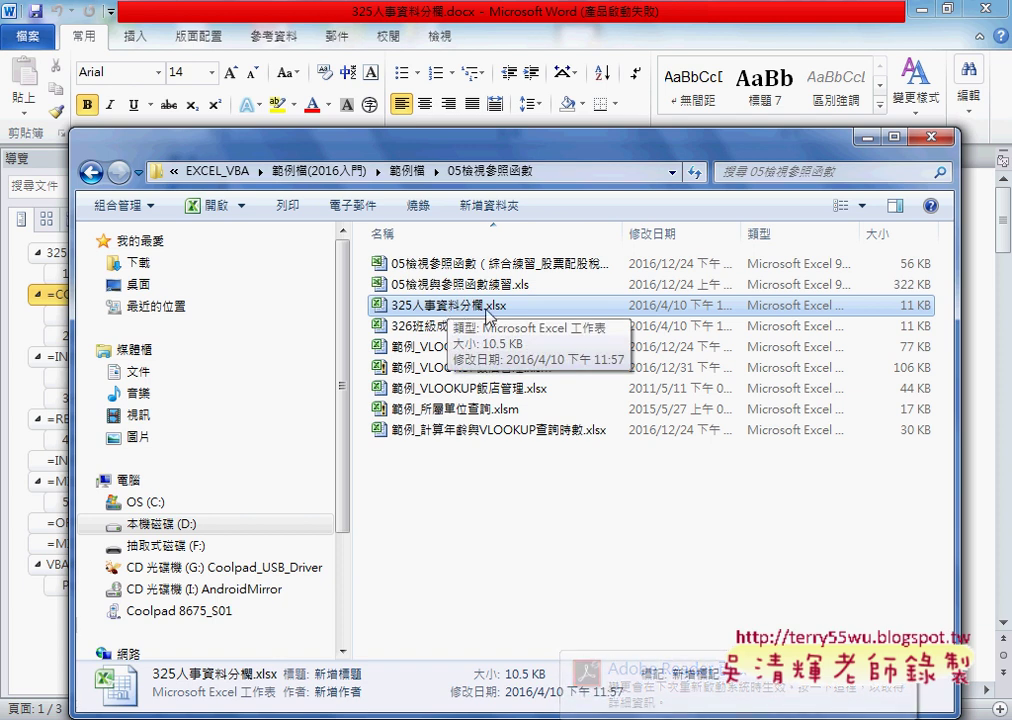
# Open 325人事資料分欄.xlsx and highlight column B with its 信息 heading
pyautogui.click(685, 113)
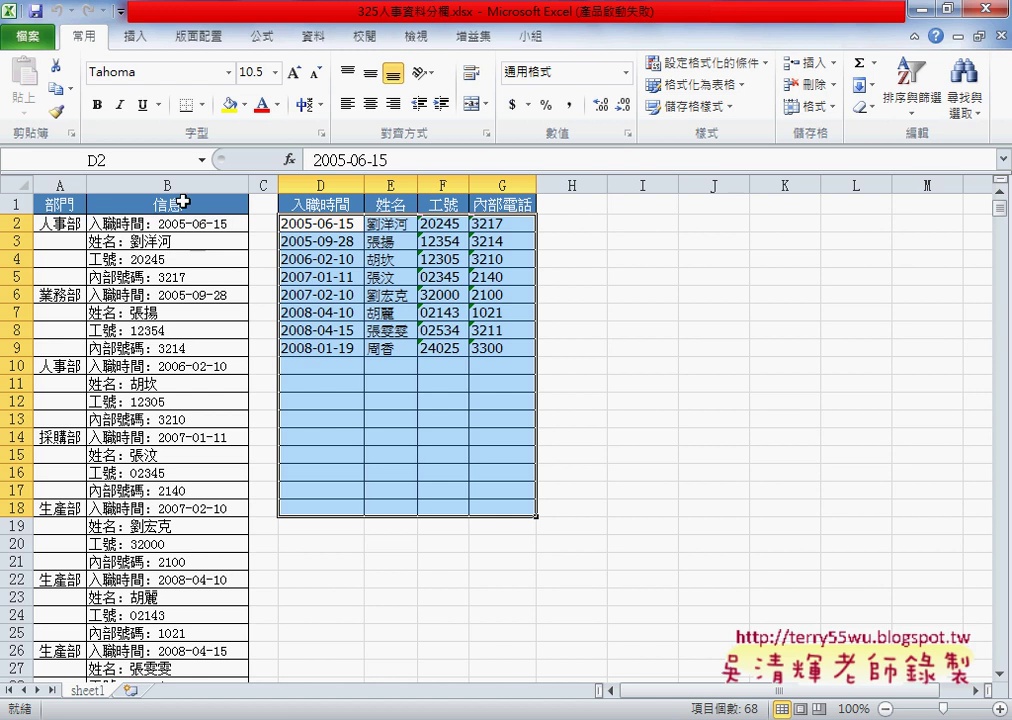
pyautogui.click(184, 185)
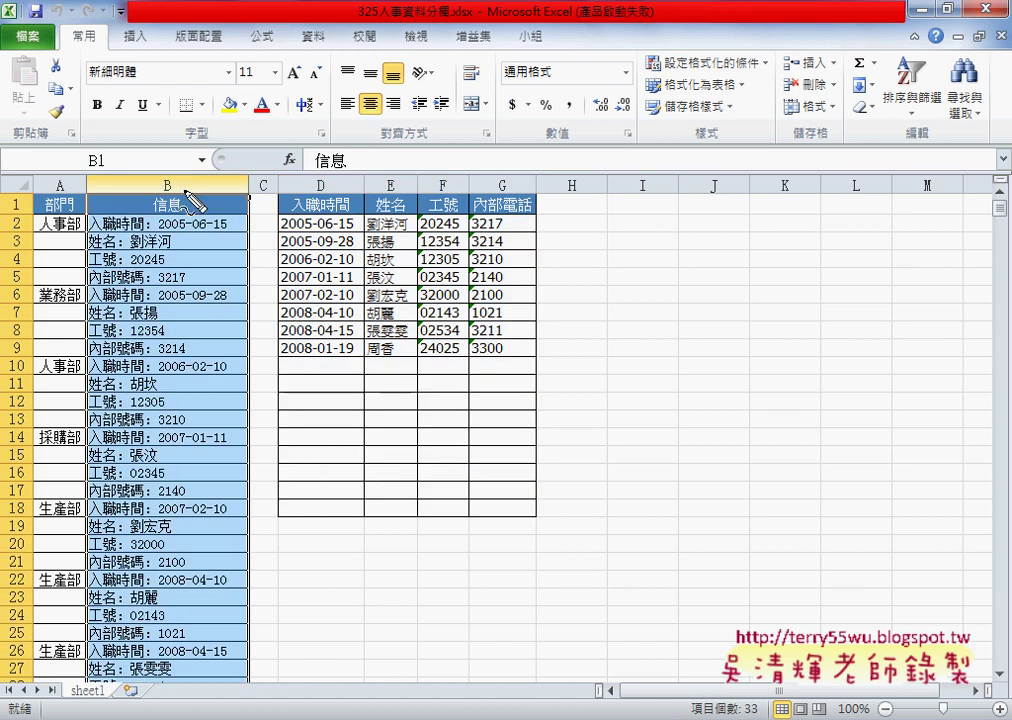
pyautogui.click(160, 182)
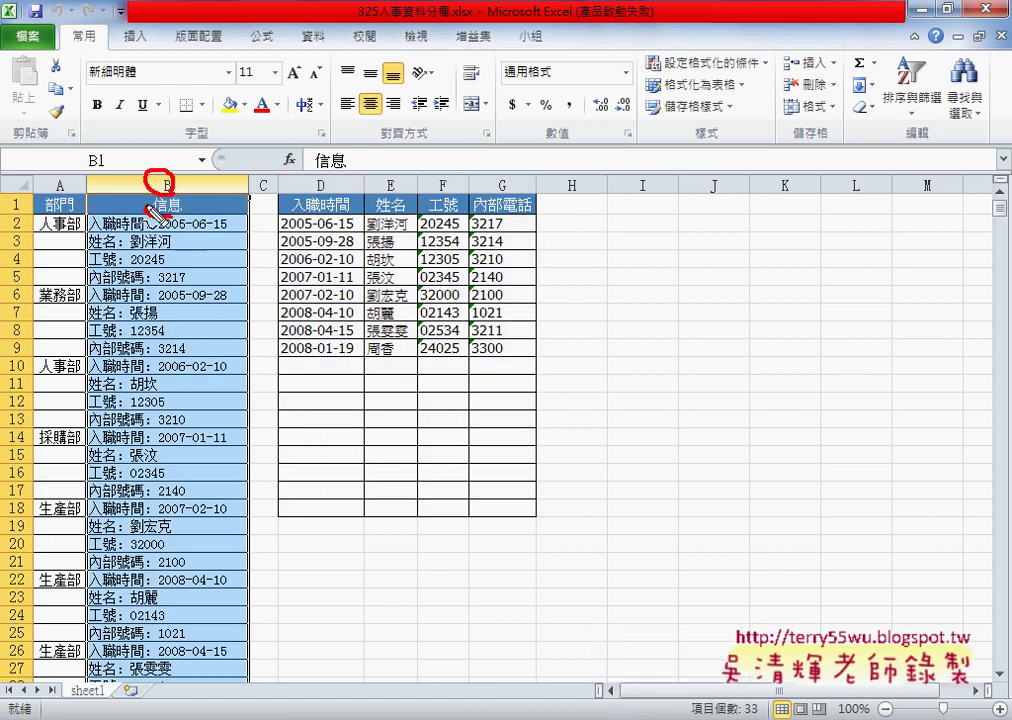
pyautogui.moveTo(168, 197)
pyautogui.mouseDown()
pyautogui.moveTo(210, 176)
pyautogui.moveTo(150, 172)
pyautogui.moveTo(190, 190)
pyautogui.mouseUp()
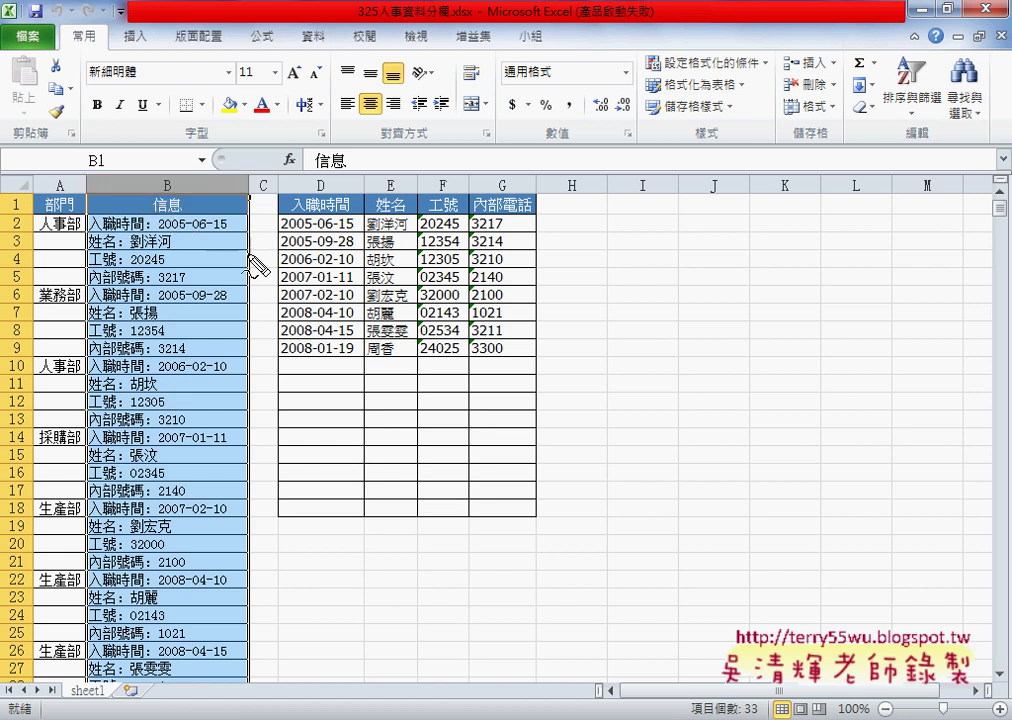
pyautogui.moveTo(81, 275)
pyautogui.mouseDown()
pyautogui.moveTo(182, 228)
pyautogui.moveTo(237, 275)
pyautogui.mouseUp()
pyautogui.moveTo(172, 140)
pyautogui.mouseDown()
pyautogui.moveTo(172, 165)
pyautogui.moveTo(388, 137)
pyautogui.moveTo(460, 139)
pyautogui.moveTo(437, 152)
pyautogui.mouseUp()
pyautogui.moveTo(212, 155); pyautogui.dragTo(320, 157)
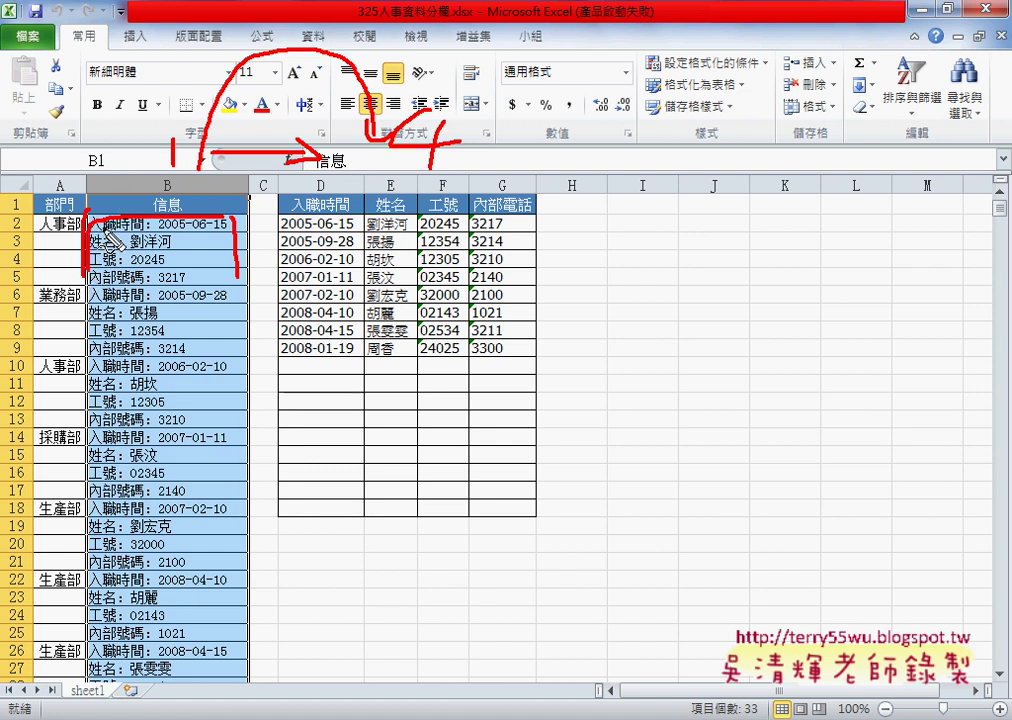
pyautogui.moveTo(100, 292); pyautogui.dragTo(237, 280)
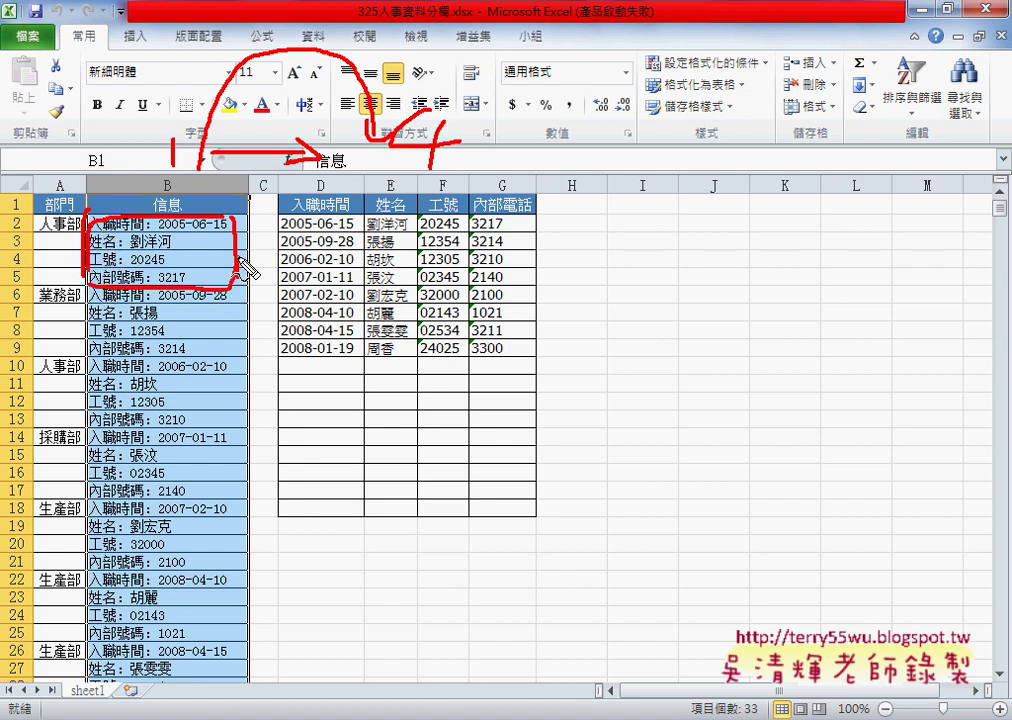
pyautogui.moveTo(82, 250); pyautogui.dragTo(92, 347)
pyautogui.moveTo(88, 290); pyautogui.dragTo(86, 357)
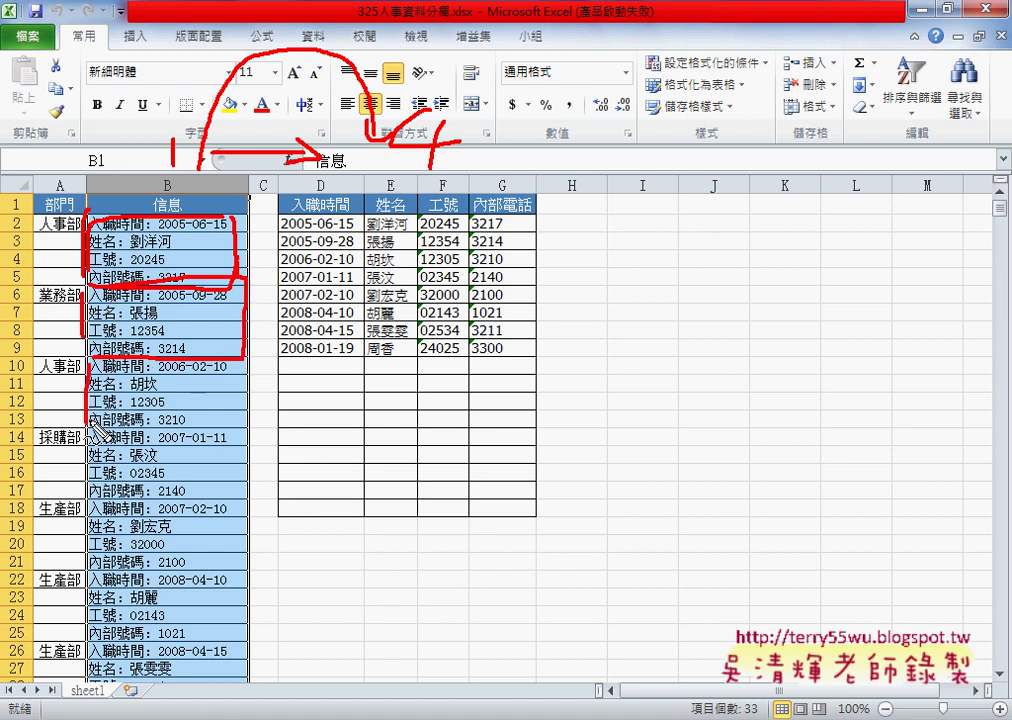
pyautogui.moveTo(92, 362); pyautogui.dragTo(195, 432)
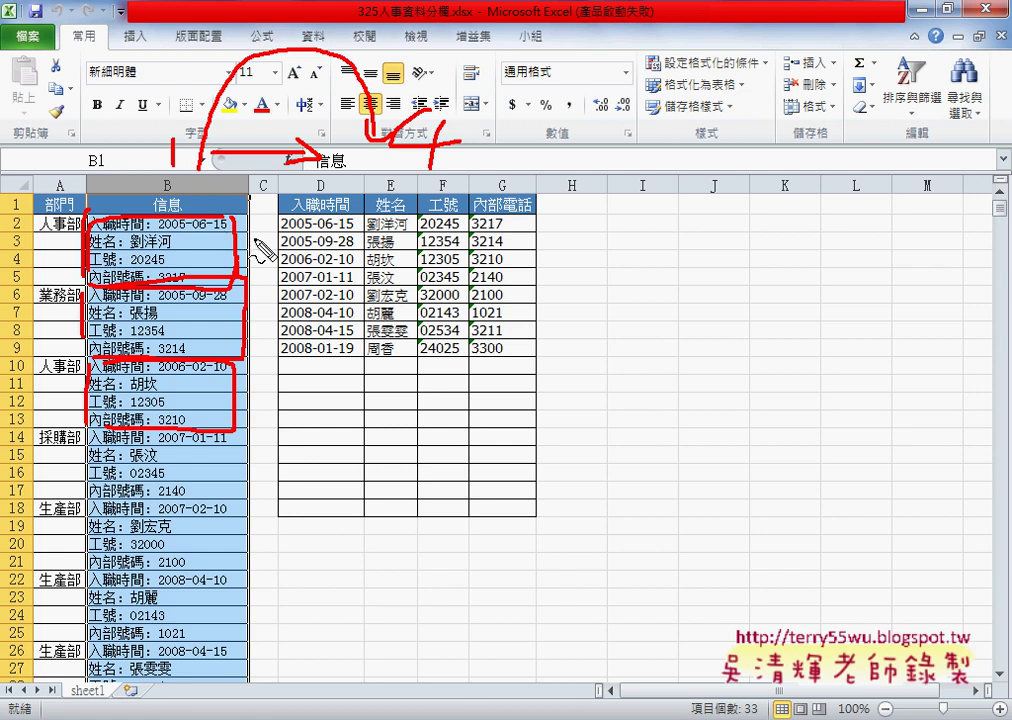
pyautogui.moveTo(290, 217); pyautogui.dragTo(288, 233)
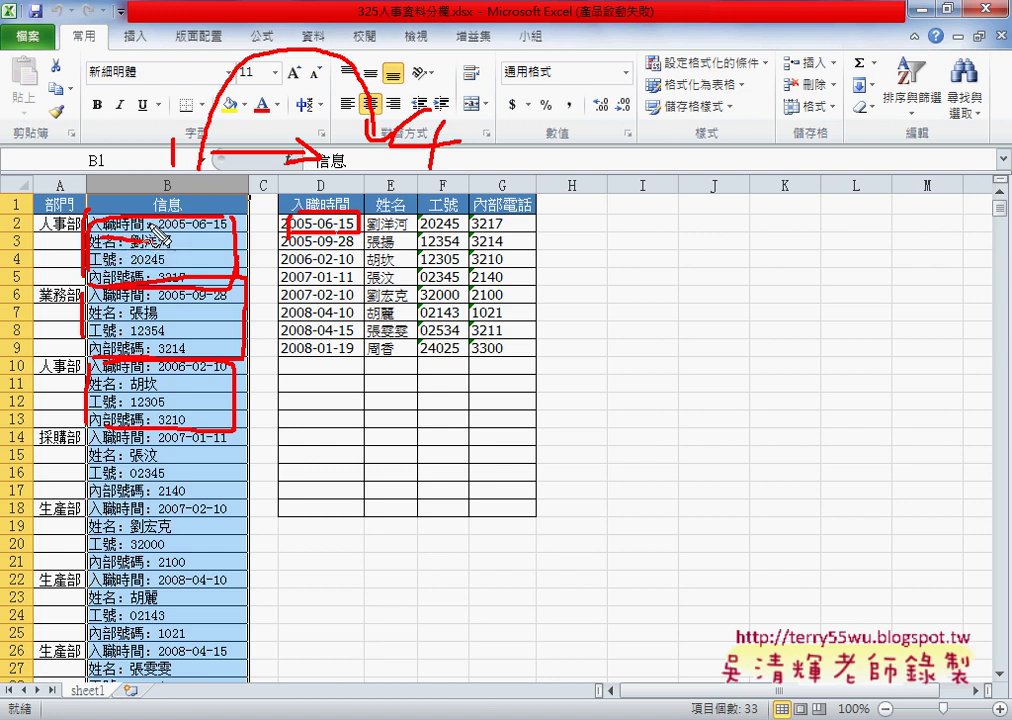
pyautogui.moveTo(240, 226); pyautogui.dragTo(276, 228)
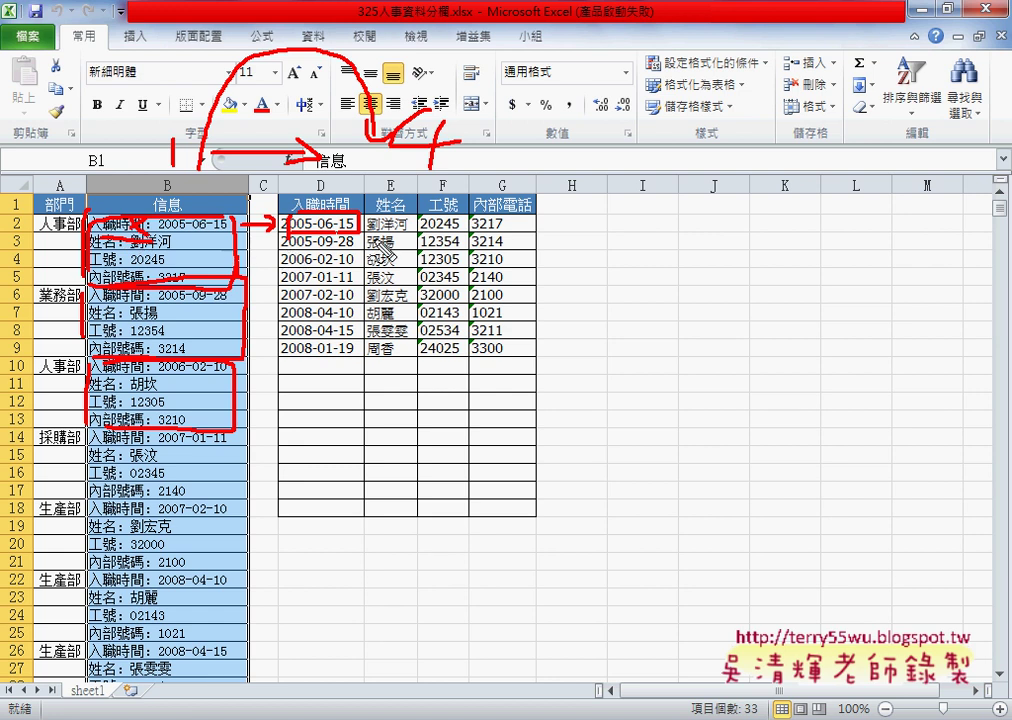
pyautogui.moveTo(147, 240); pyautogui.dragTo(176, 262)
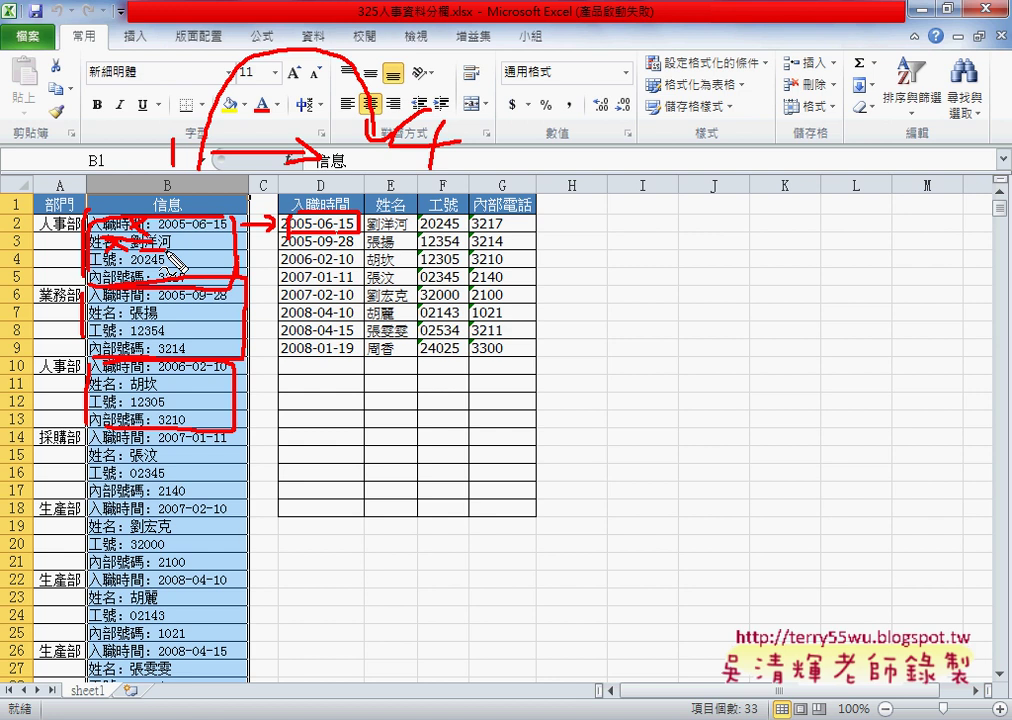
pyautogui.press('Escape')
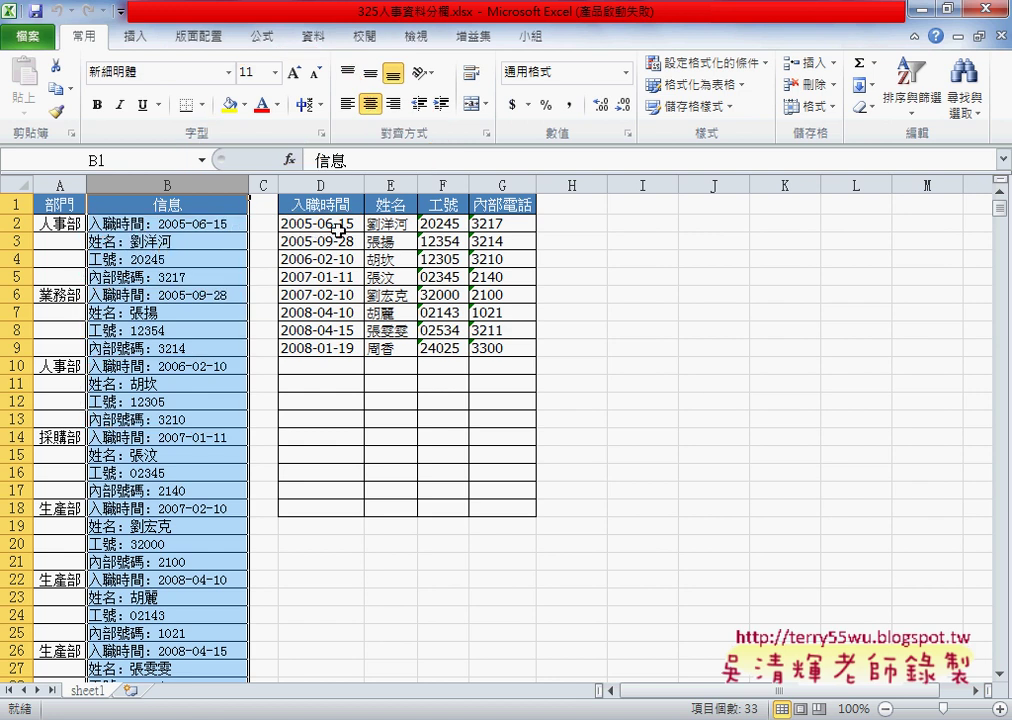
# Clear the split results in D2:G9, restore them to compare, then clear them again
pyautogui.moveTo(330, 224)
pyautogui.mouseDown()
pyautogui.moveTo(416, 318)
pyautogui.moveTo(505, 346)
pyautogui.mouseUp()
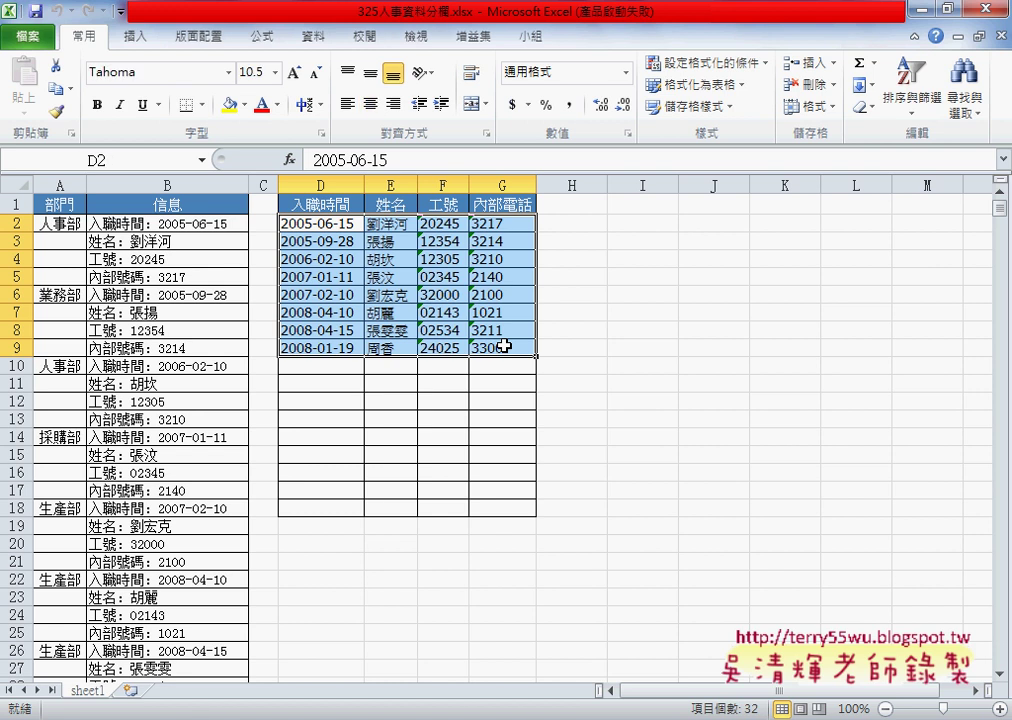
pyautogui.click(390, 259)
pyautogui.moveTo(320, 224)
pyautogui.mouseDown()
pyautogui.moveTo(488, 313)
pyautogui.moveTo(500, 347)
pyautogui.mouseUp()
pyautogui.press('Delete')
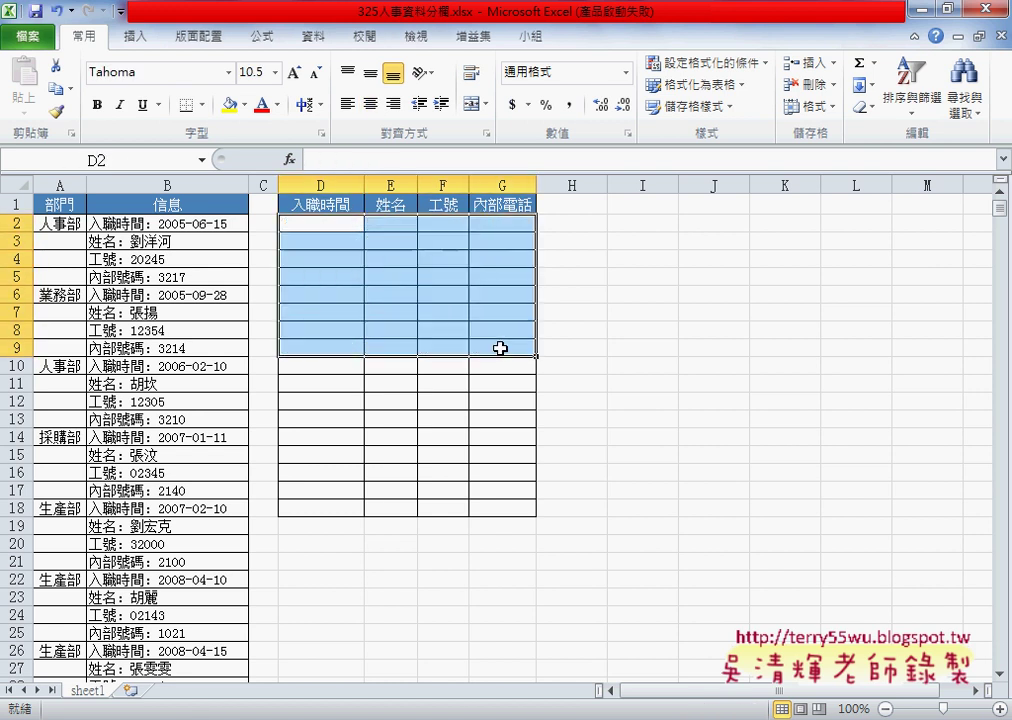
pyautogui.hotkey('ctrl', 'v')
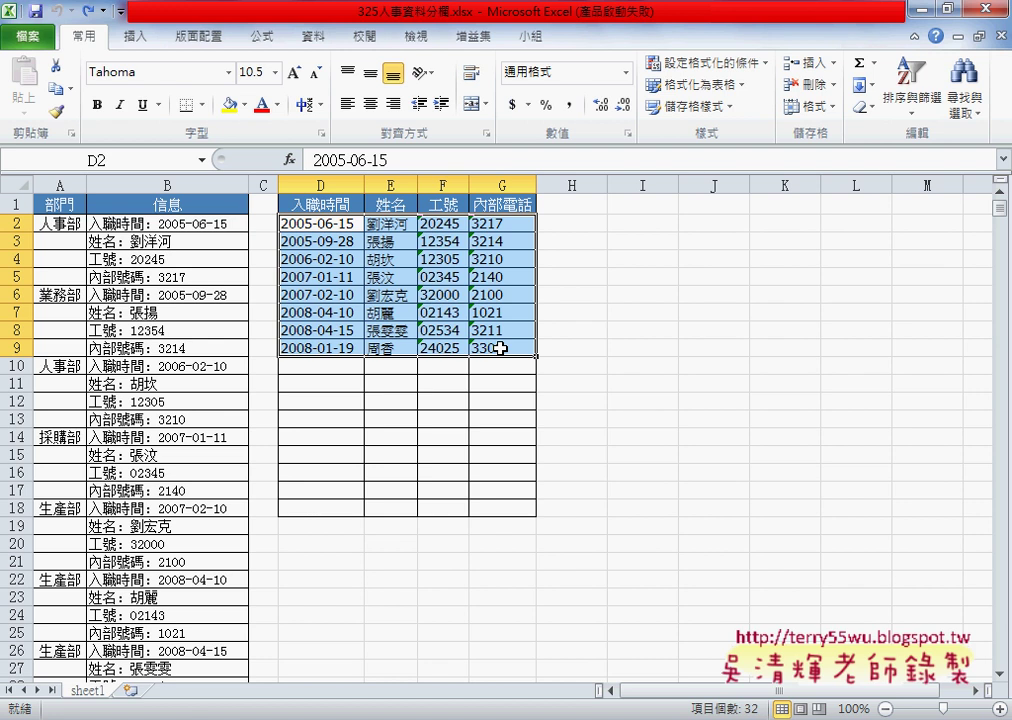
pyautogui.press('Delete')
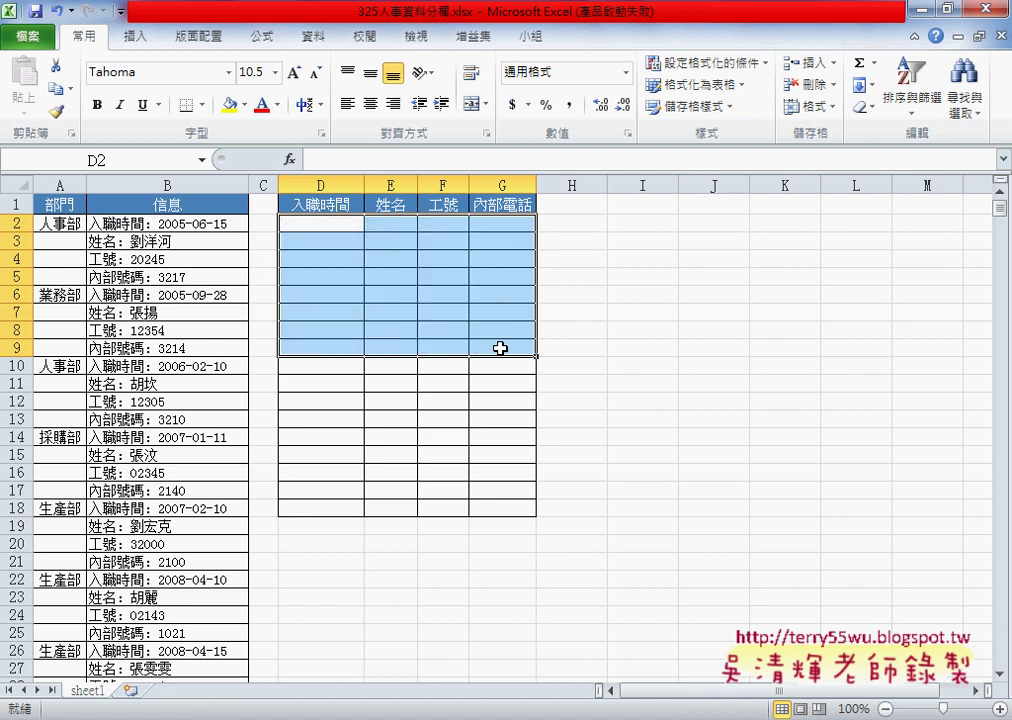
# For cell D2, browse the 檢視與參照 function category and review VLOOKUP's description
pyautogui.click(327, 229)
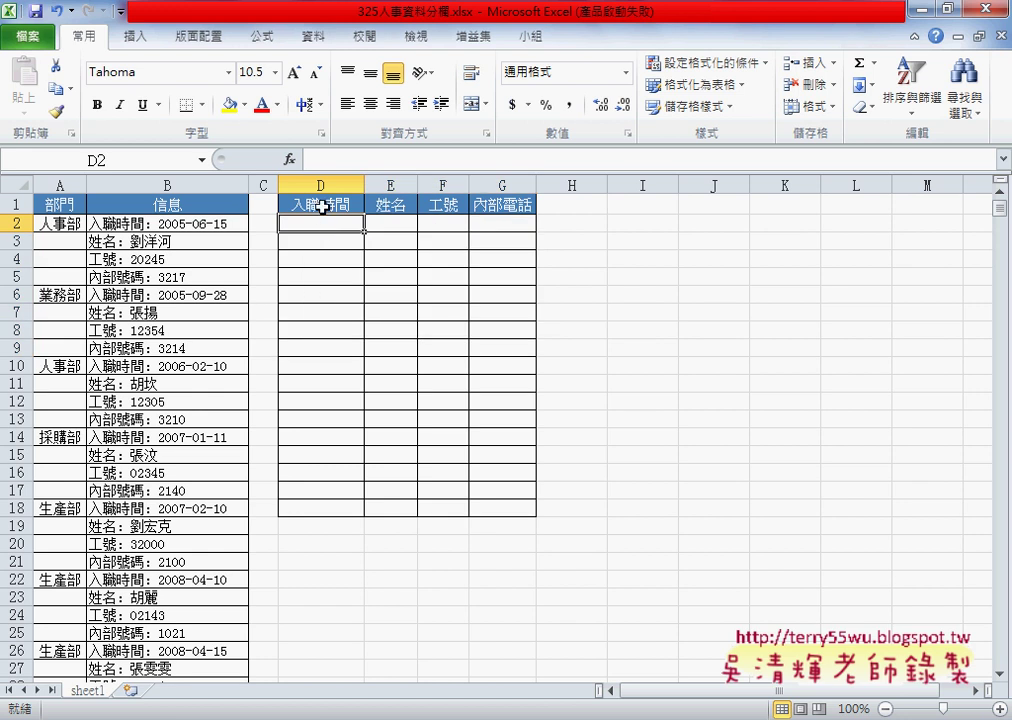
pyautogui.click(289, 159)
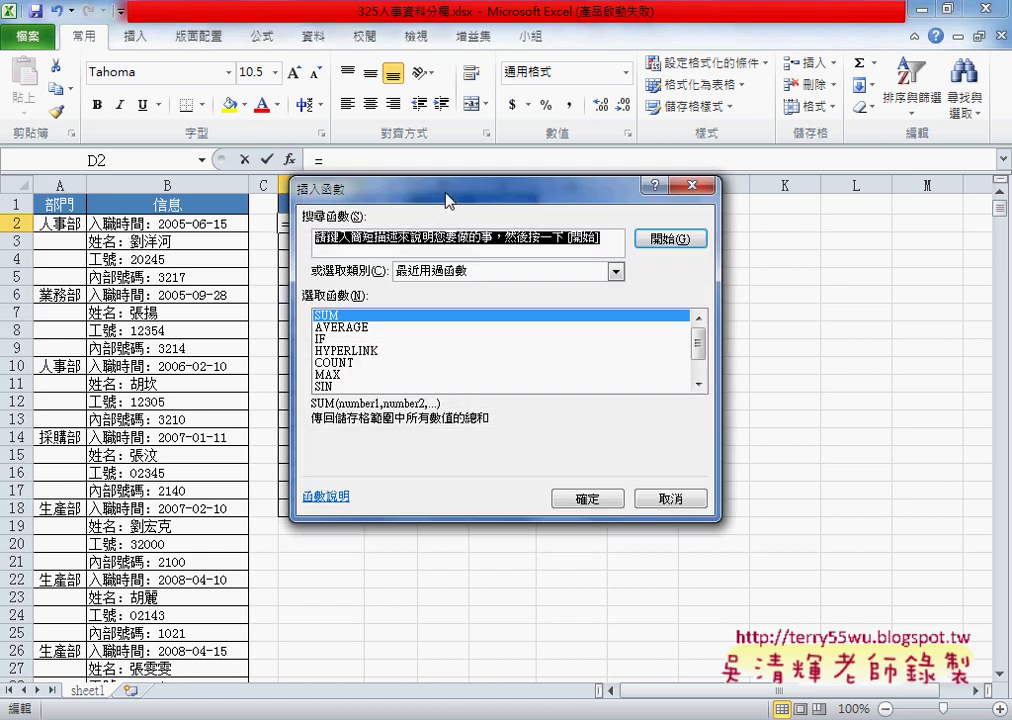
pyautogui.moveTo(447, 186); pyautogui.dragTo(597, 174)
pyautogui.click(629, 261)
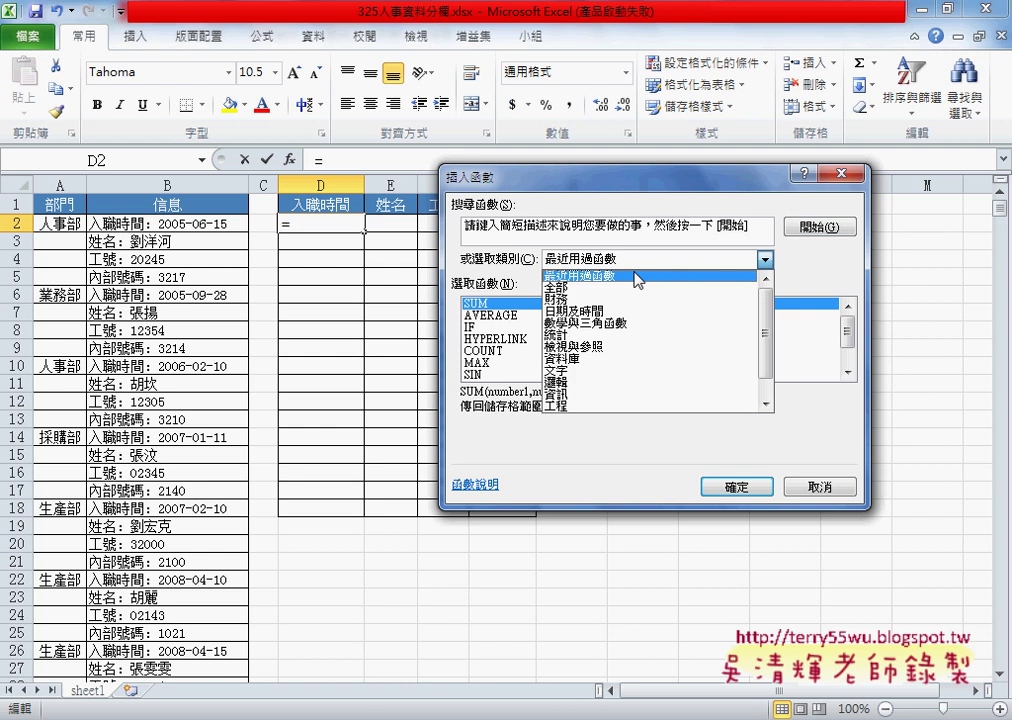
pyautogui.click(745, 355)
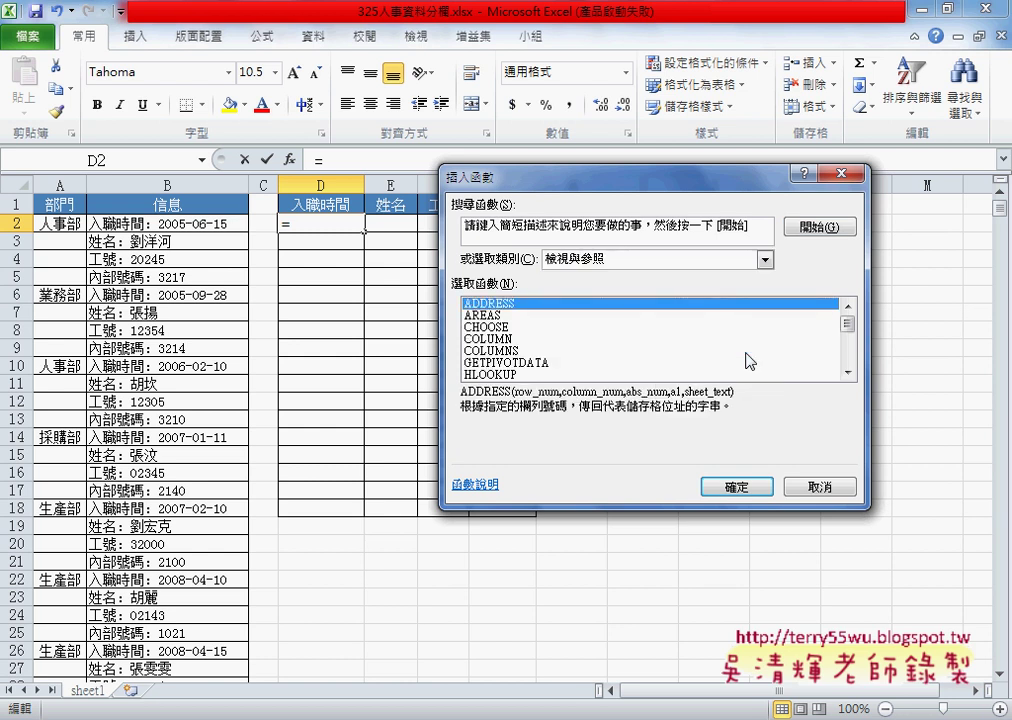
pyautogui.moveTo(849, 326); pyautogui.dragTo(851, 345)
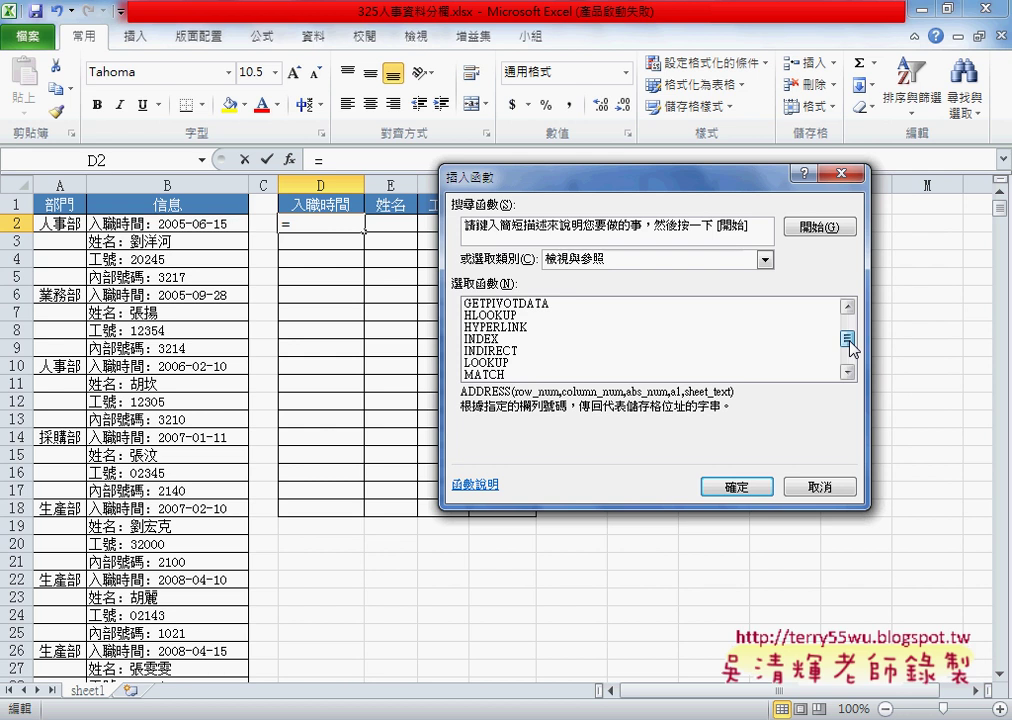
pyautogui.moveTo(849, 345); pyautogui.dragTo(849, 360)
pyautogui.click(530, 375)
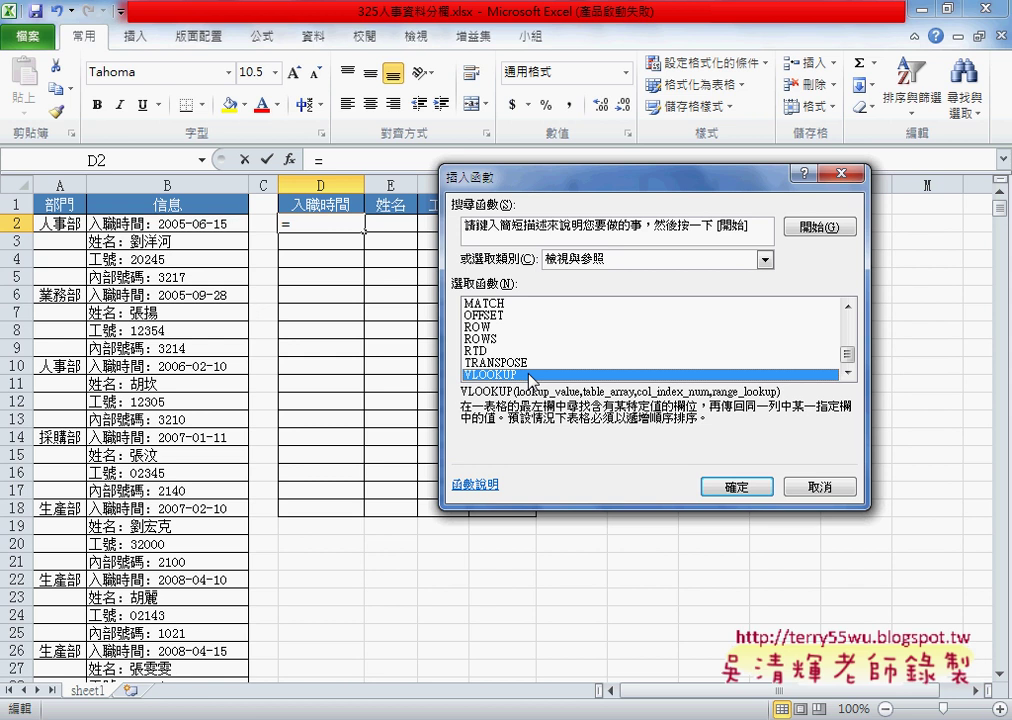
# Compare INDEX, INDIRECT and OFFSET, then insert INDEX into D2
pyautogui.click(849, 307)
pyautogui.click(849, 307)
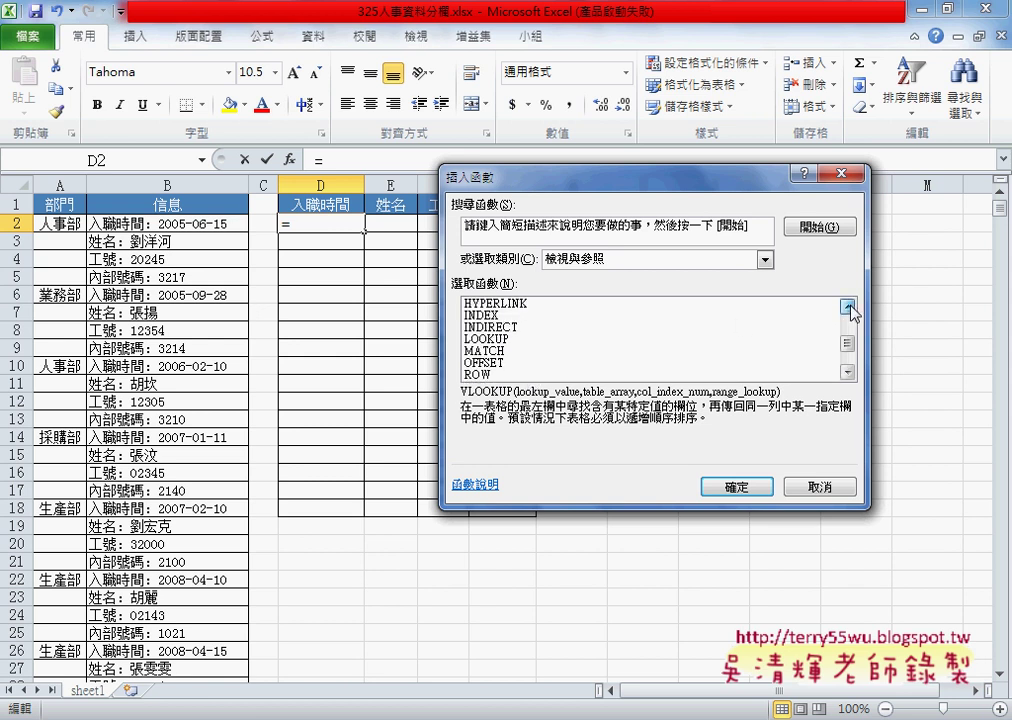
pyautogui.click(527, 316)
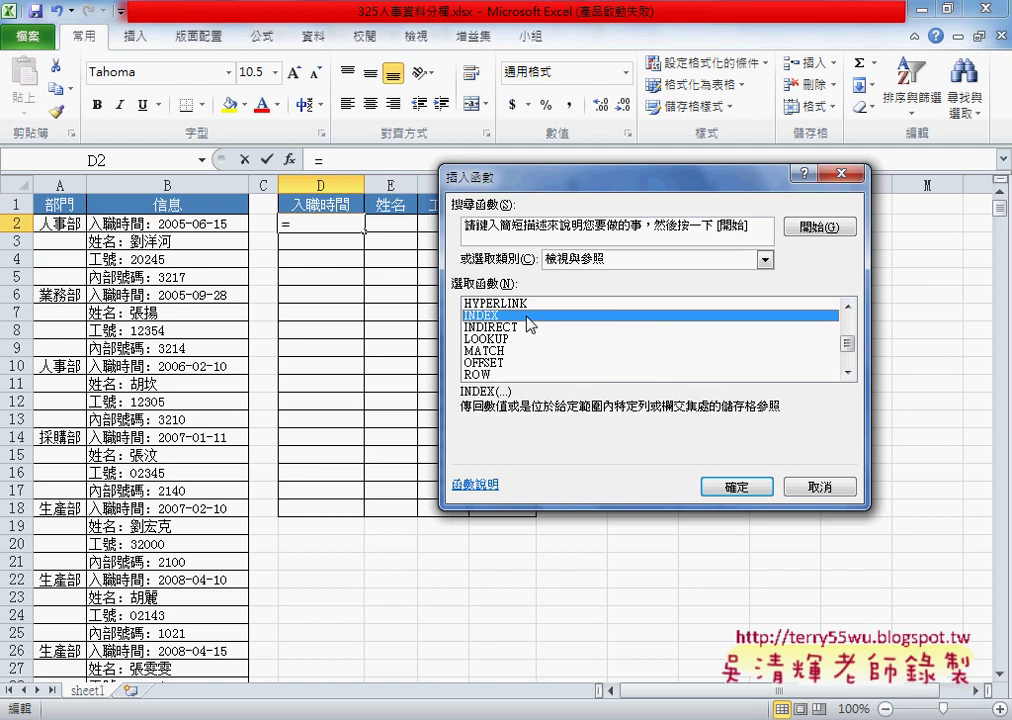
pyautogui.click(522, 328)
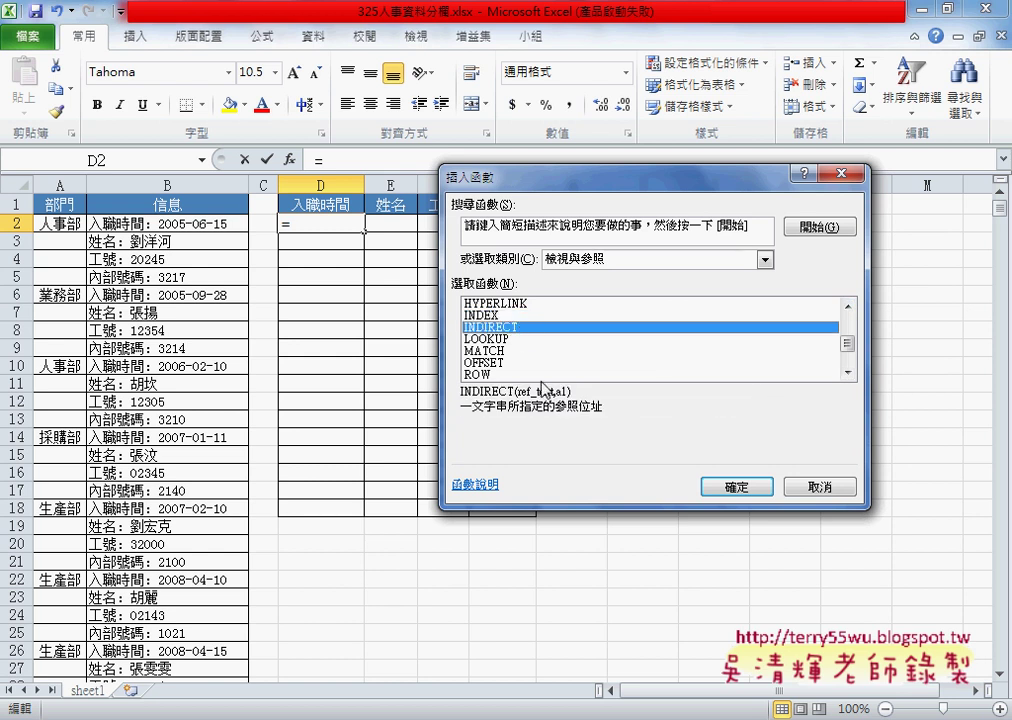
pyautogui.click(498, 364)
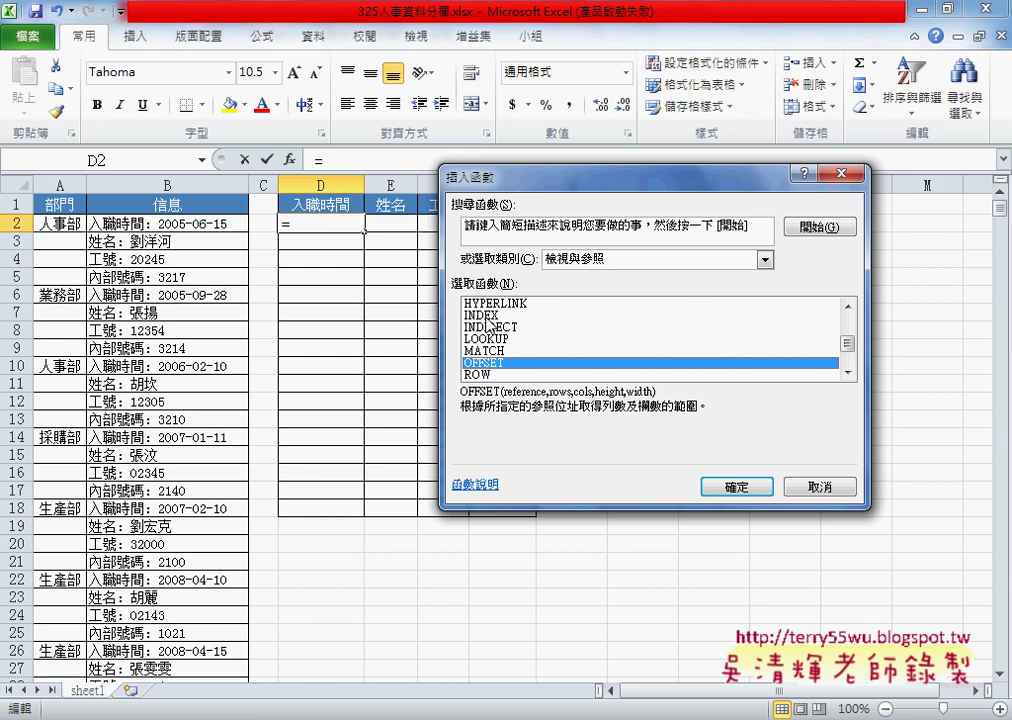
pyautogui.click(486, 318)
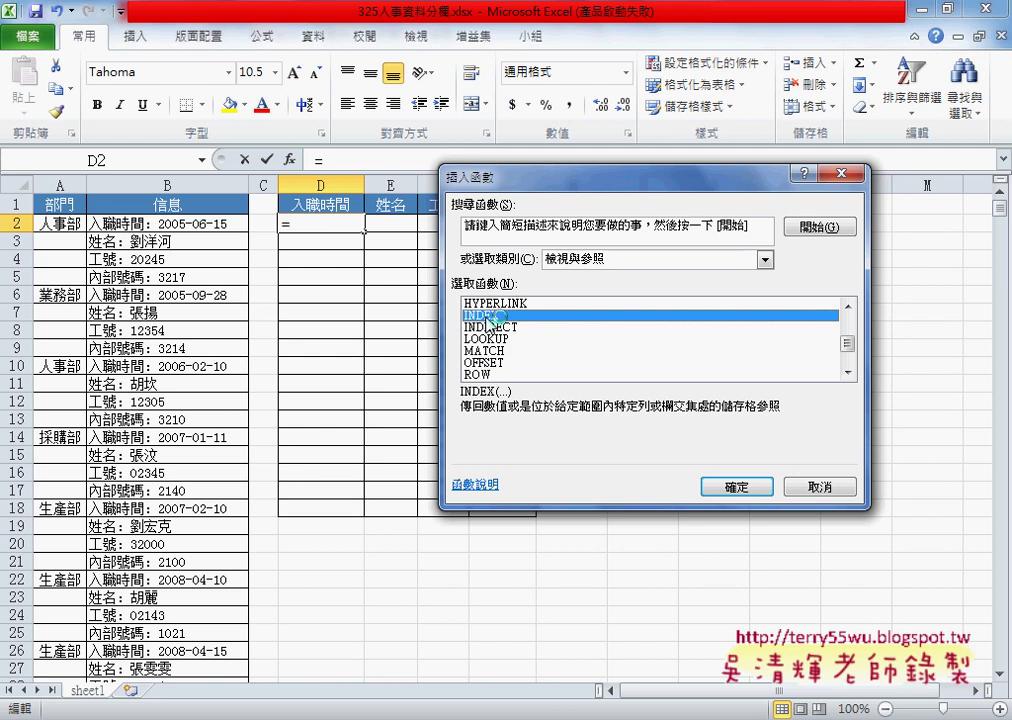
pyautogui.click(730, 488)
# Give INDEX array B2:B33, row number 1 and column number 1
pyautogui.click(663, 512)
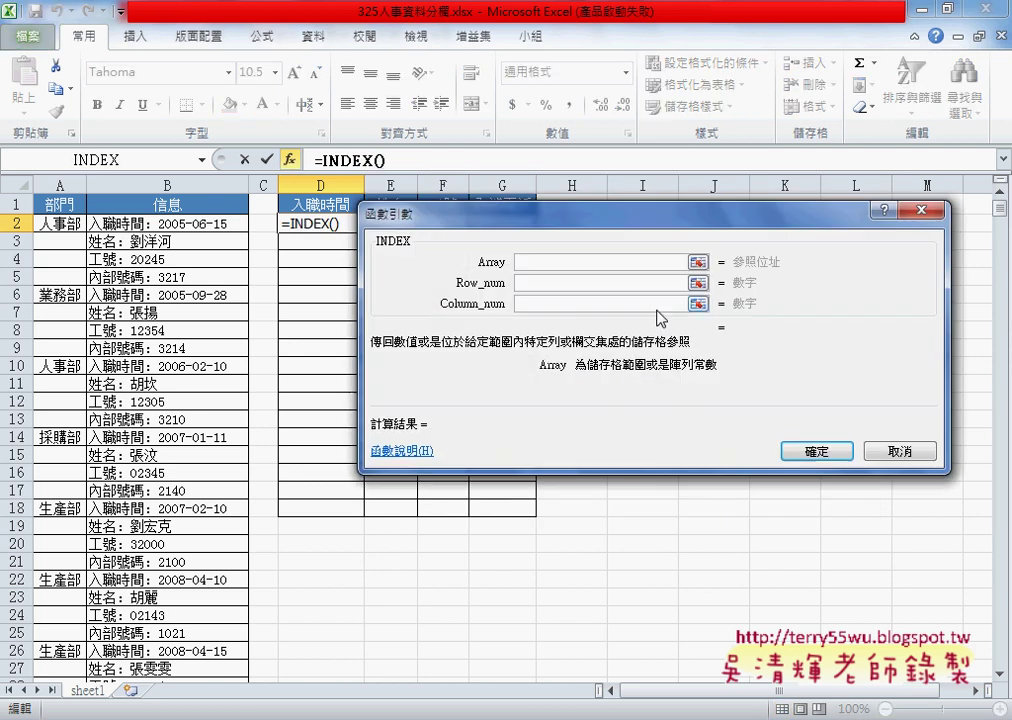
pyautogui.moveTo(623, 216); pyautogui.dragTo(755, 214)
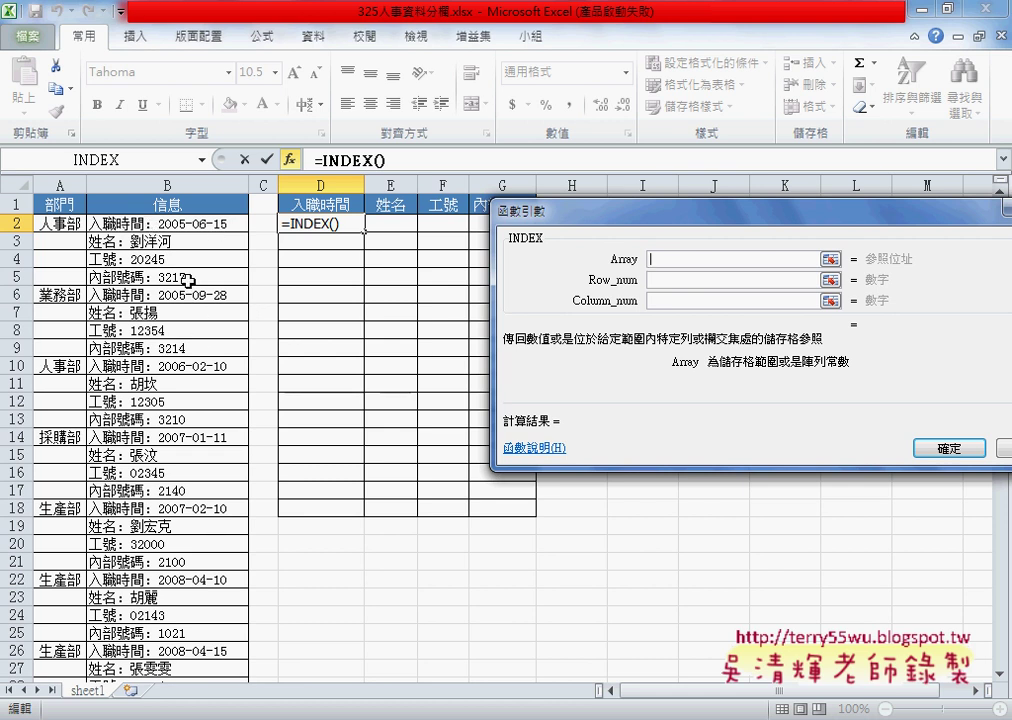
pyautogui.moveTo(148, 223); pyautogui.dragTo(205, 714)
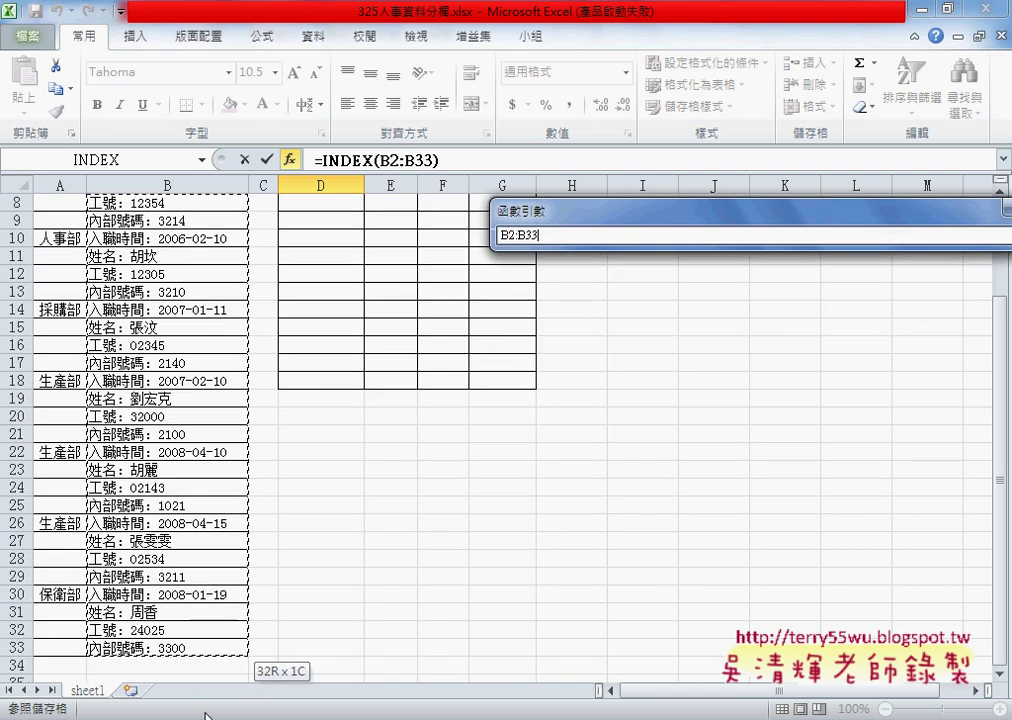
pyautogui.moveTo(205, 714); pyautogui.dragTo(208, 653)
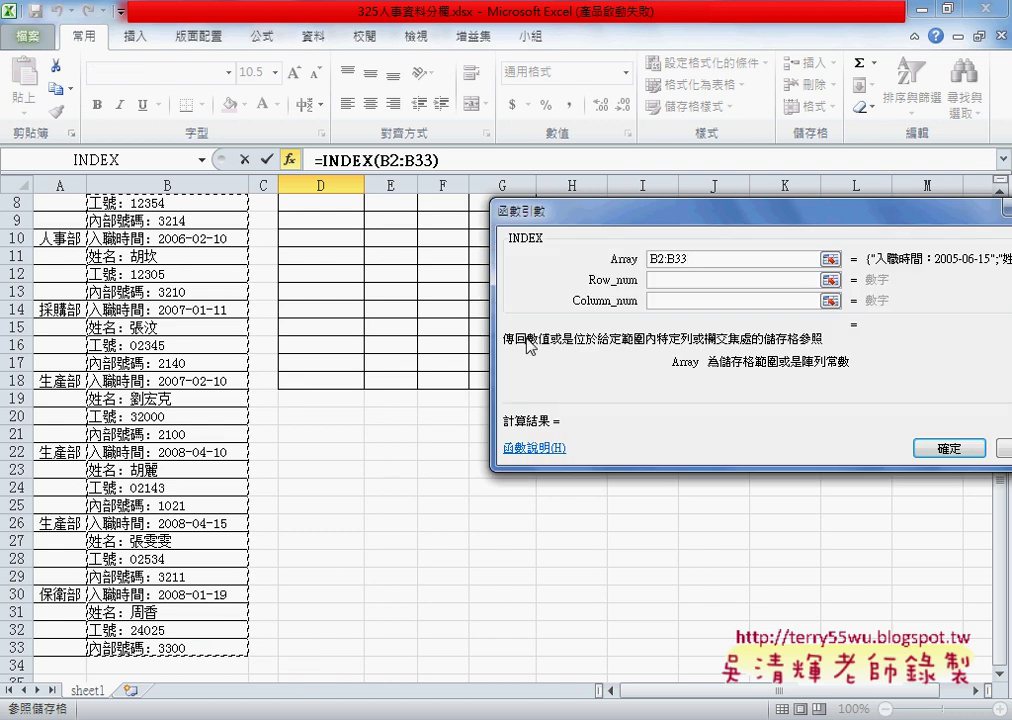
pyautogui.click(755, 280)
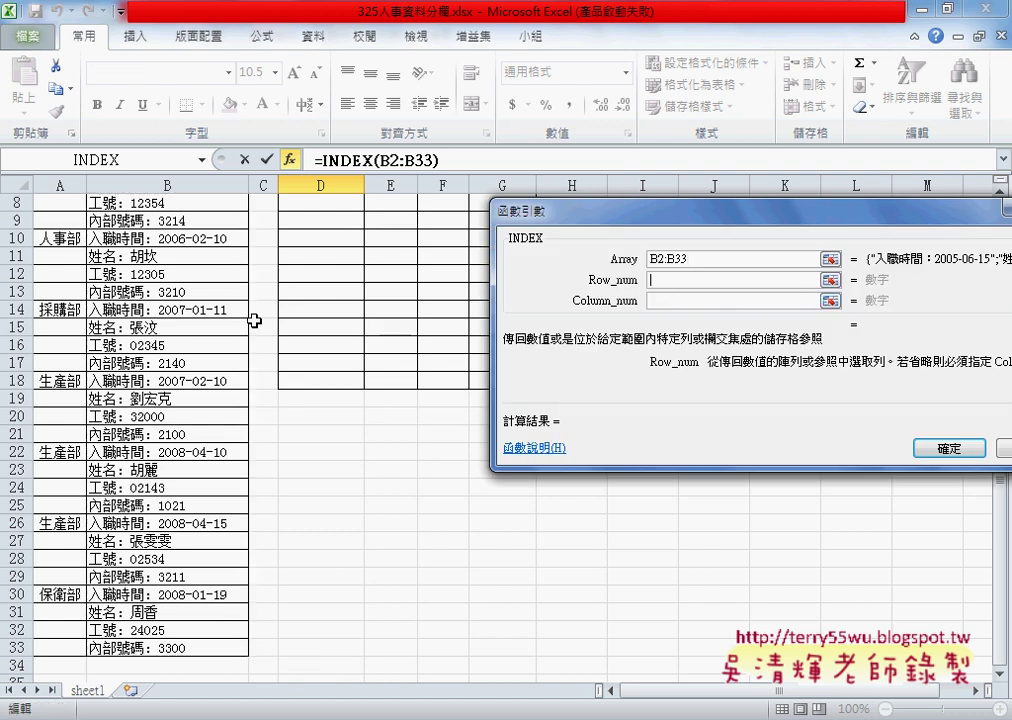
pyautogui.scroll(3, 255, 320)
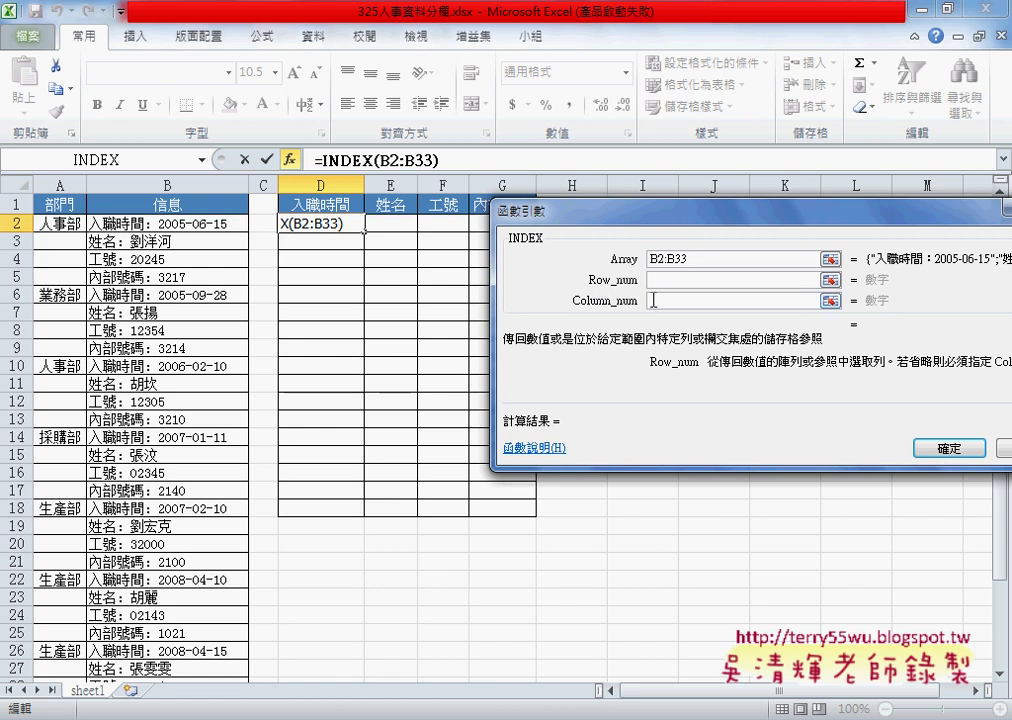
pyautogui.write('1')
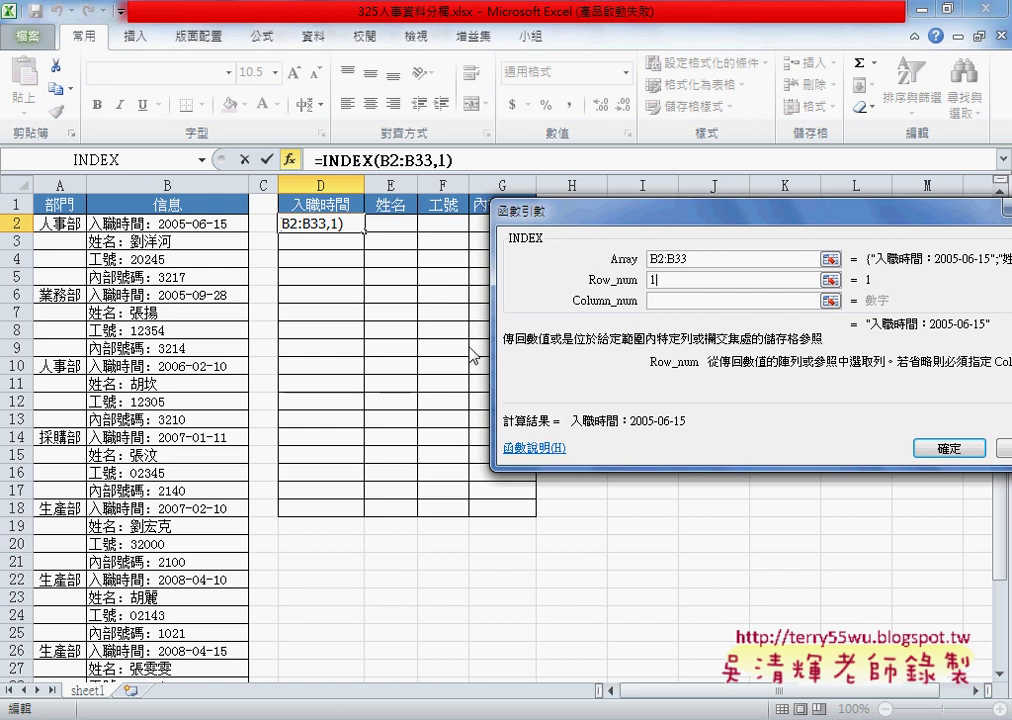
pyautogui.click(654, 303)
pyautogui.write('1')
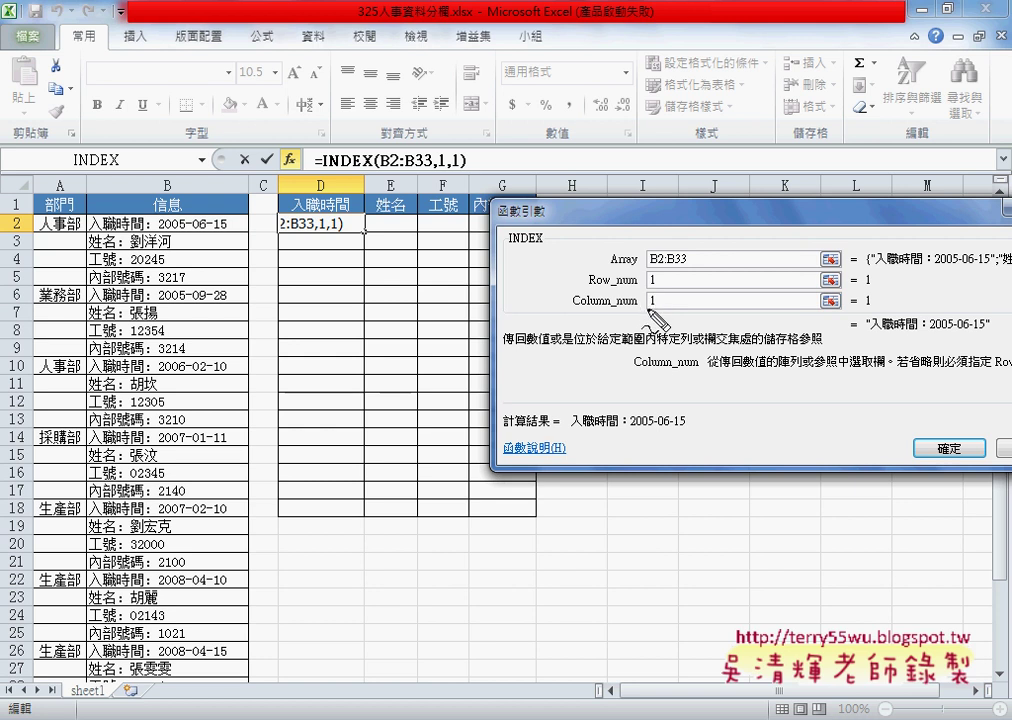
pyautogui.moveTo(600, 312)
pyautogui.mouseDown()
pyautogui.moveTo(610, 299)
pyautogui.moveTo(662, 310)
pyautogui.mouseUp()
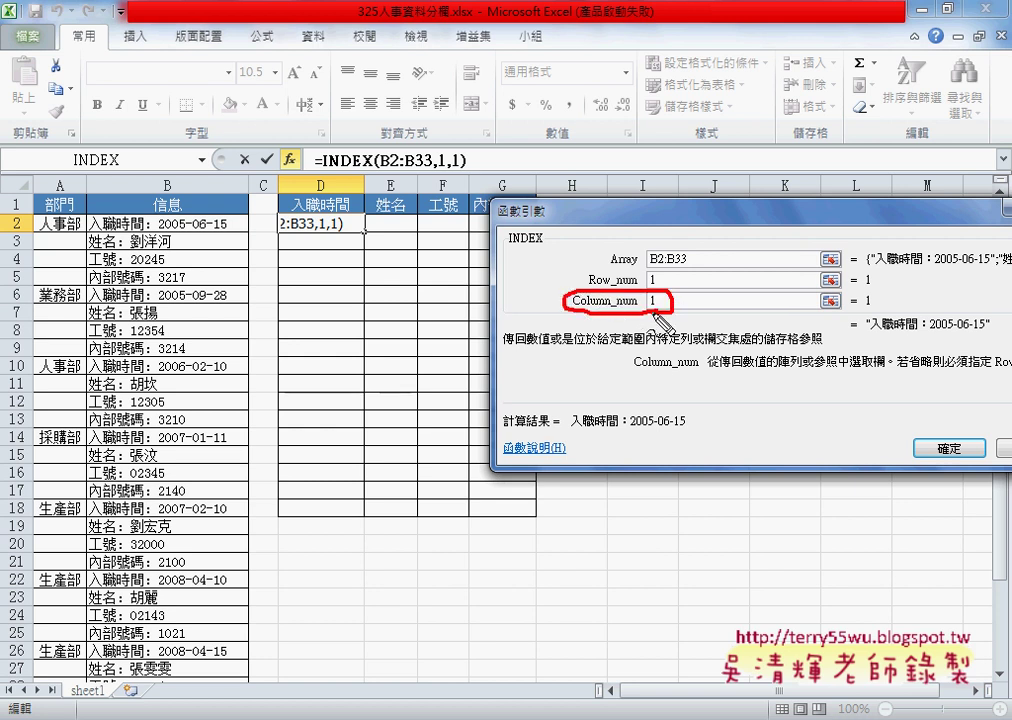
# Annotate column B's records and the INDEX arguments with the pen, then clear the ink
pyautogui.moveTo(181, 125)
pyautogui.mouseDown()
pyautogui.moveTo(171, 189)
pyautogui.moveTo(212, 155)
pyautogui.mouseUp()
pyautogui.moveTo(705, 258)
pyautogui.mouseDown()
pyautogui.moveTo(655, 267)
pyautogui.moveTo(505, 212)
pyautogui.moveTo(266, 229)
pyautogui.moveTo(281, 240)
pyautogui.mouseUp()
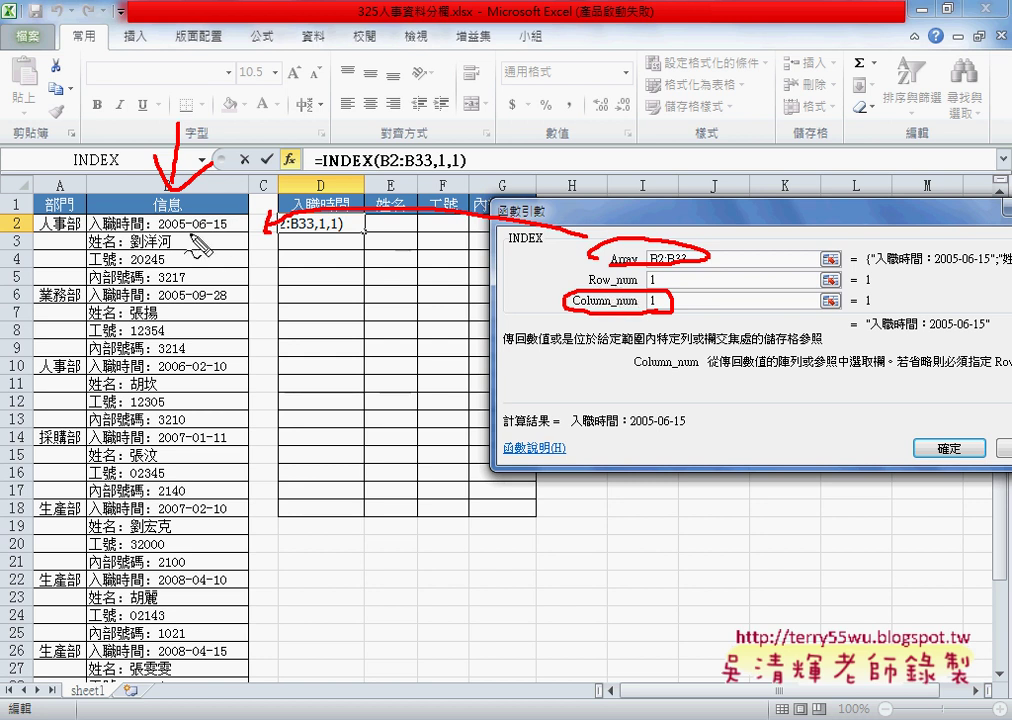
pyautogui.moveTo(197, 233)
pyautogui.mouseDown()
pyautogui.moveTo(97, 239)
pyautogui.moveTo(224, 230)
pyautogui.moveTo(216, 241)
pyautogui.mouseUp()
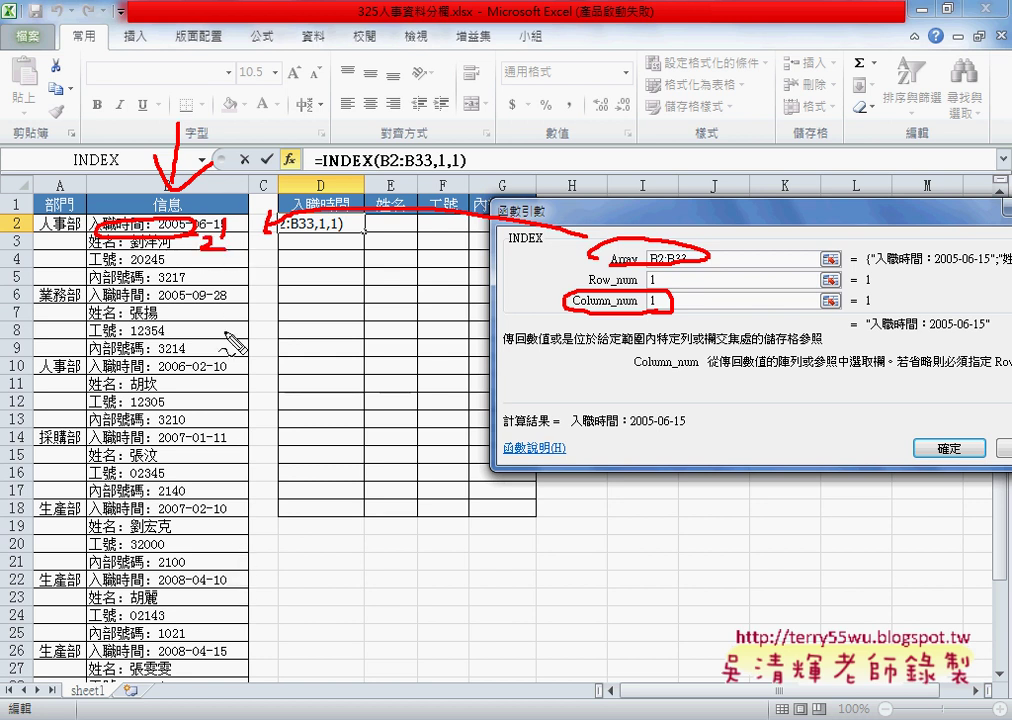
pyautogui.moveTo(222, 305); pyautogui.dragTo(245, 443)
pyautogui.moveTo(207, 490); pyautogui.dragTo(210, 510)
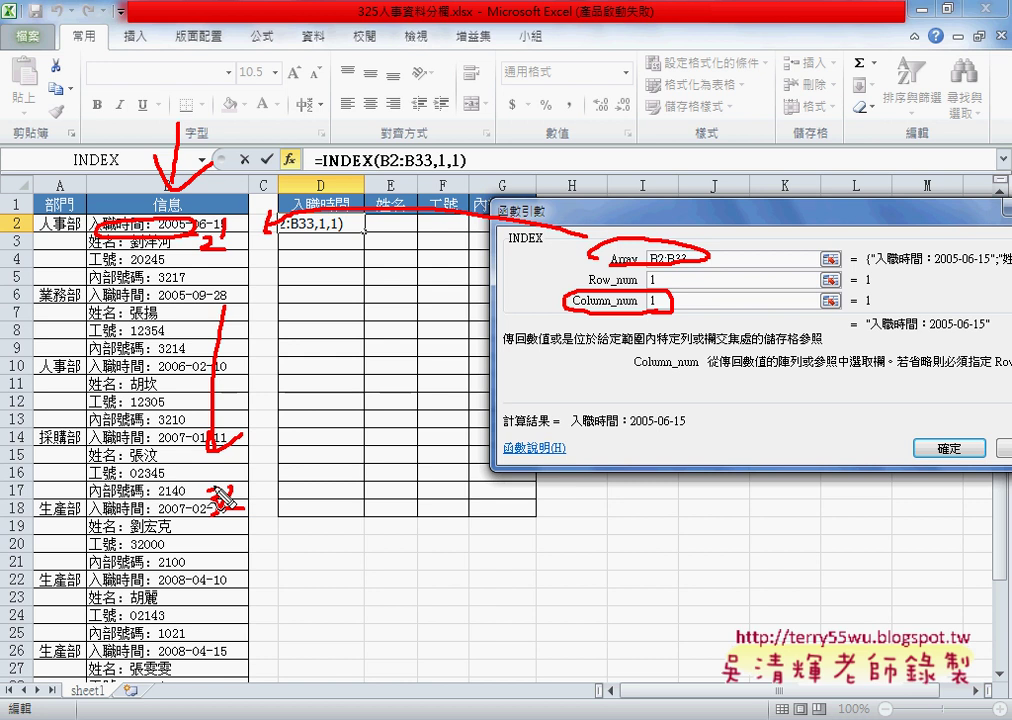
pyautogui.moveTo(212, 488); pyautogui.dragTo(240, 508)
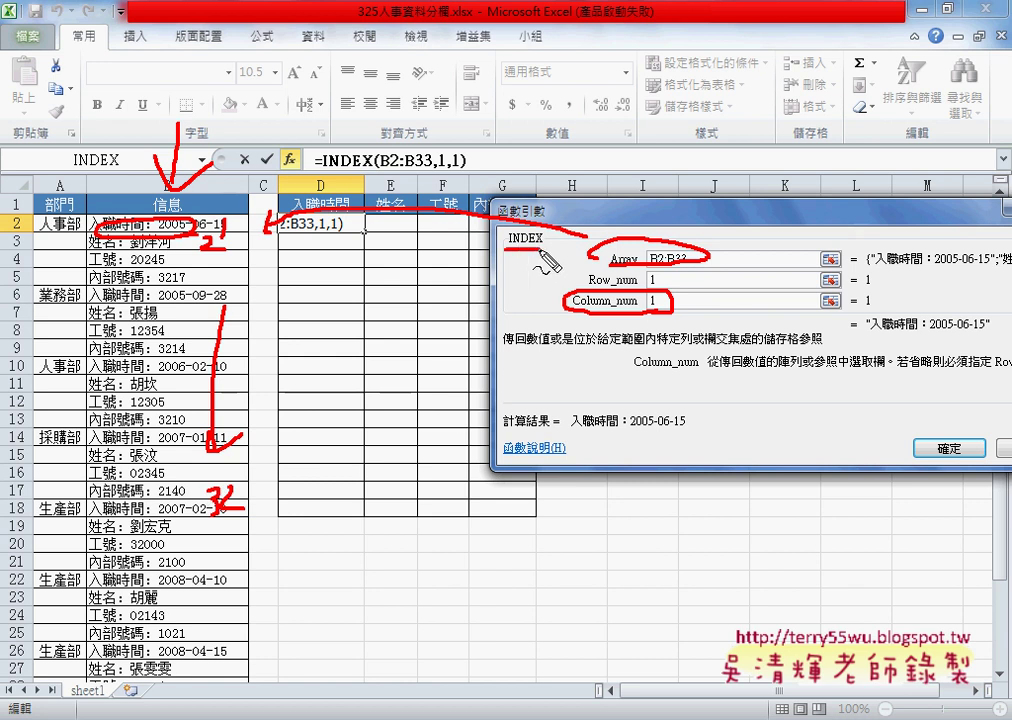
pyautogui.moveTo(508, 248); pyautogui.dragTo(541, 248)
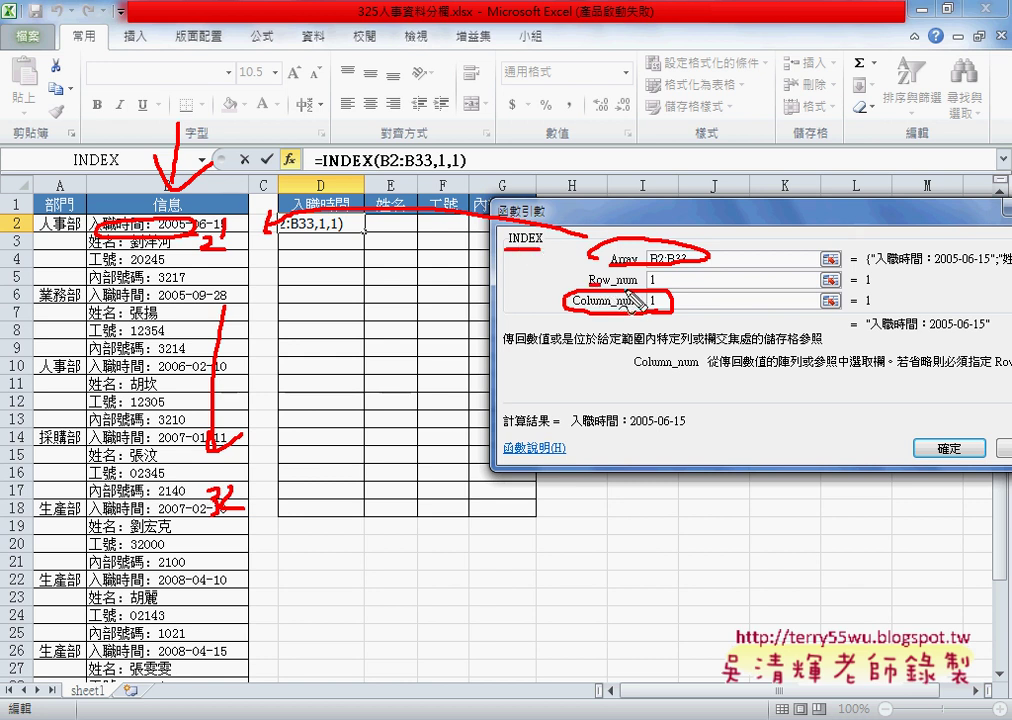
pyautogui.moveTo(646, 279)
pyautogui.mouseDown()
pyautogui.moveTo(668, 298)
pyautogui.moveTo(690, 281)
pyautogui.moveTo(742, 283)
pyautogui.mouseUp()
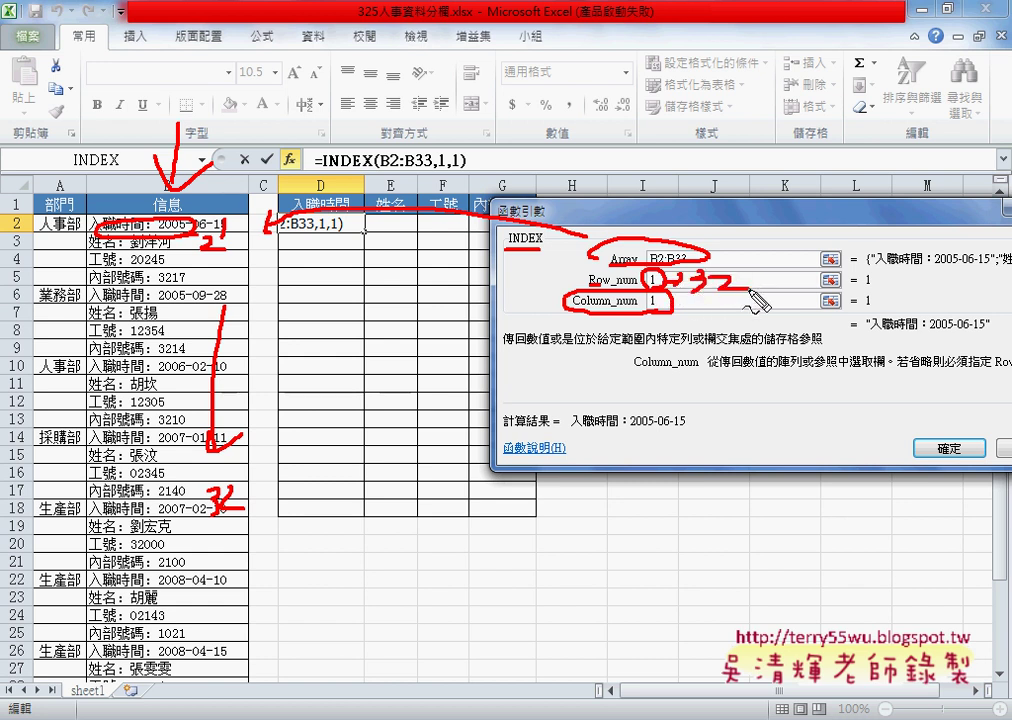
pyautogui.press('Escape')
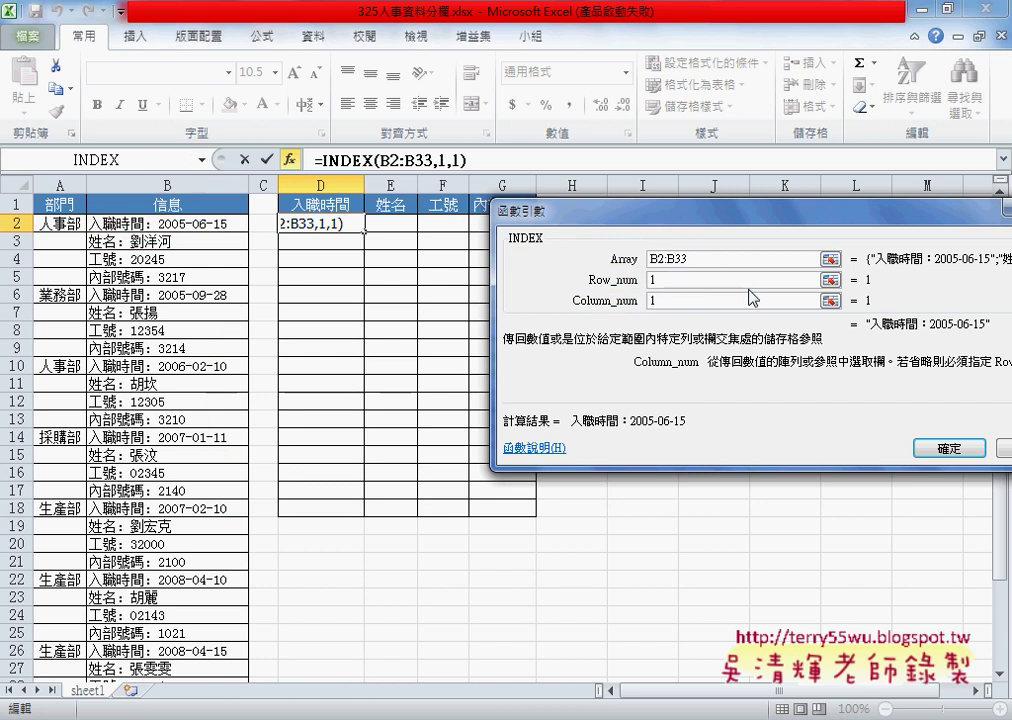
# Cancel the INDEX formula so D2 stays empty
pyautogui.moveTo(540, 213); pyautogui.dragTo(510, 216)
pyautogui.click(627, 284)
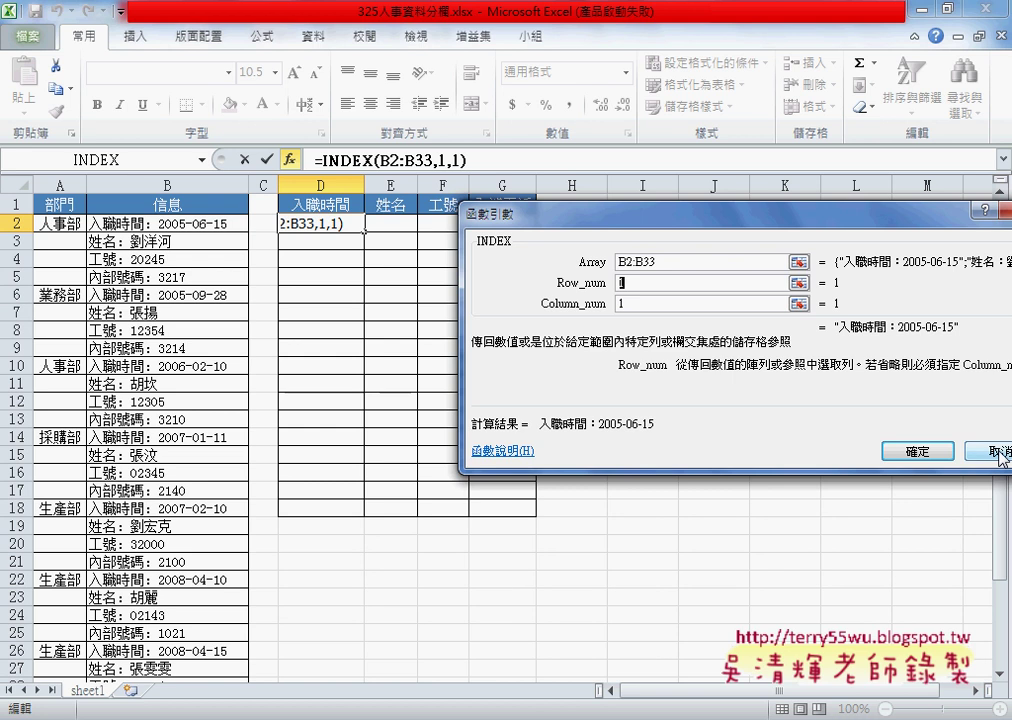
pyautogui.click(1000, 453)
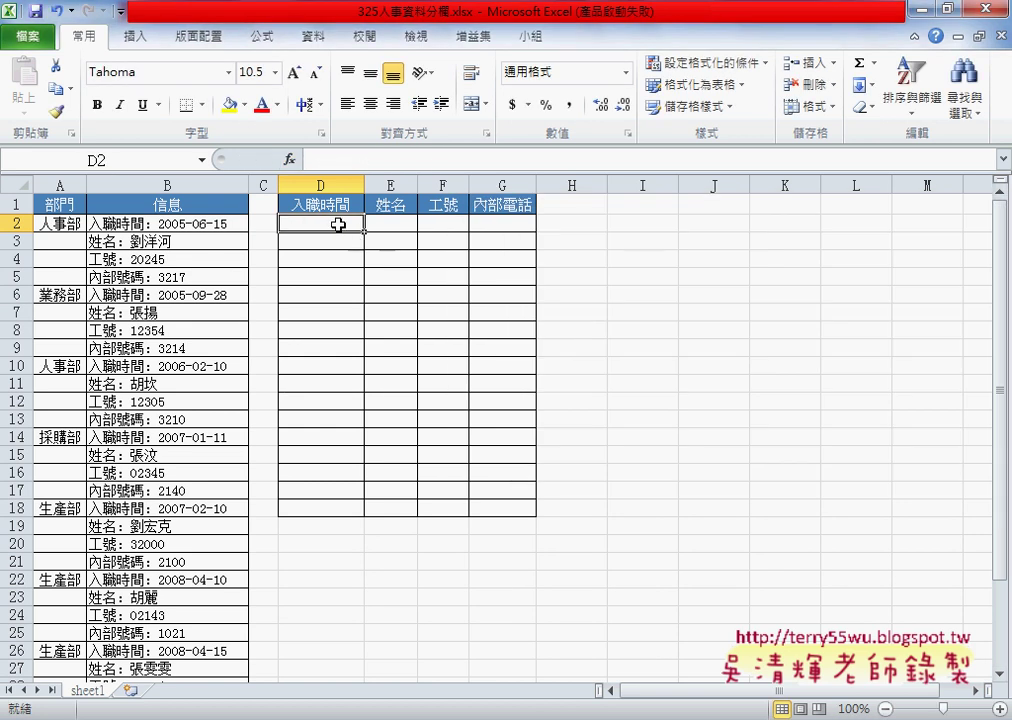
pyautogui.write('1')
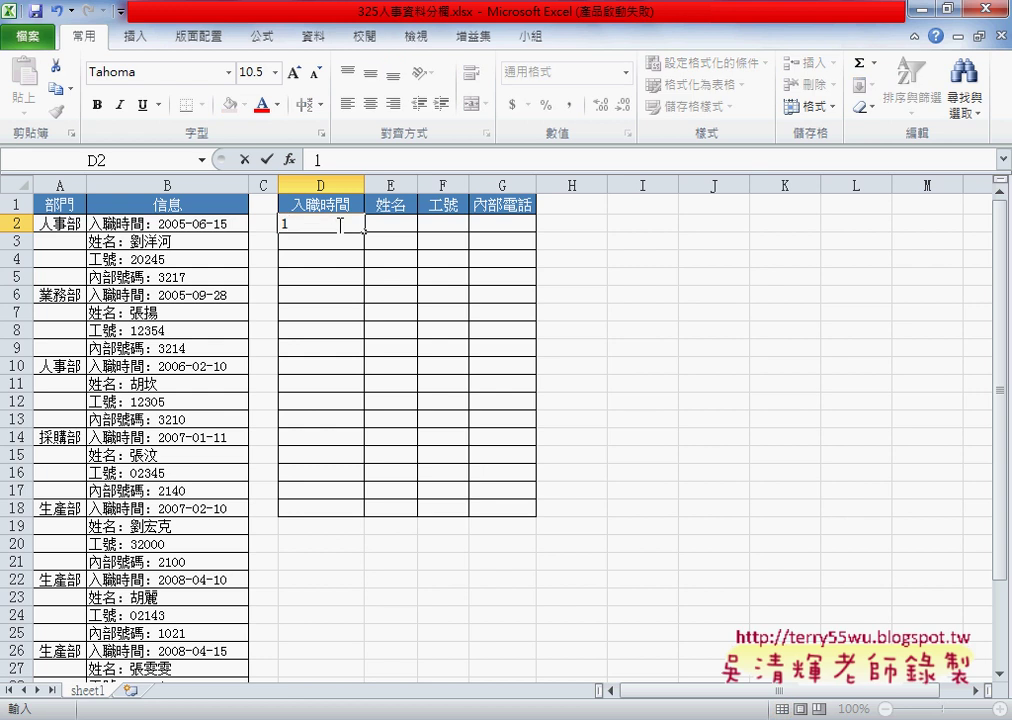
pyautogui.click(339, 255)
pyautogui.click(332, 224)
pyautogui.click(368, 230)
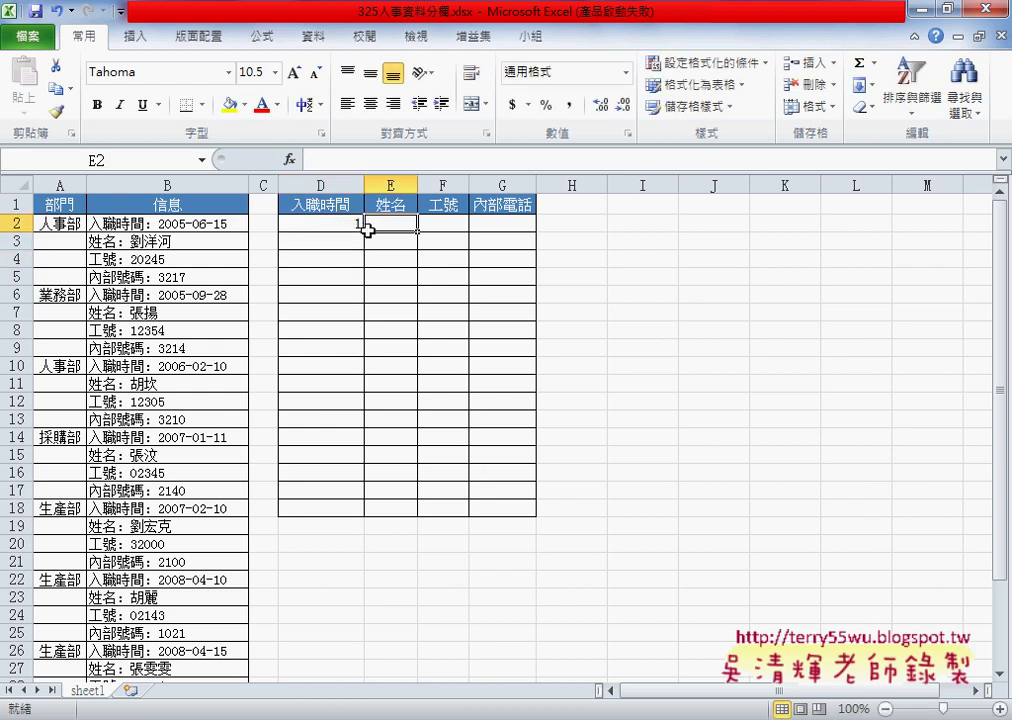
pyautogui.click(345, 224)
pyautogui.moveTo(364, 231); pyautogui.dragTo(537, 233)
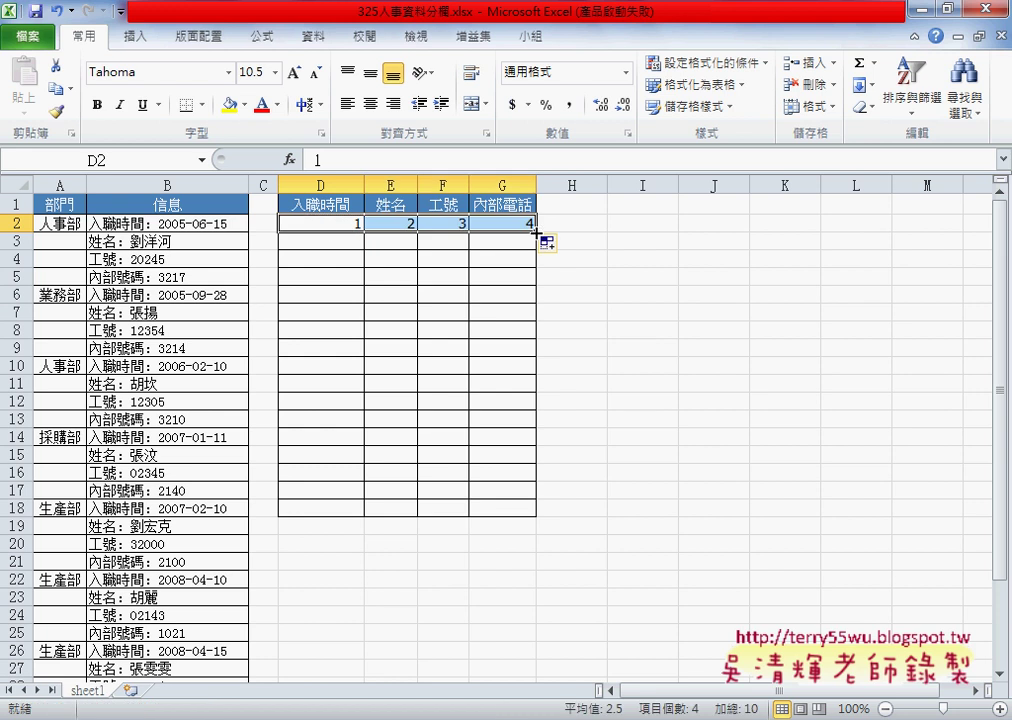
pyautogui.click(325, 224)
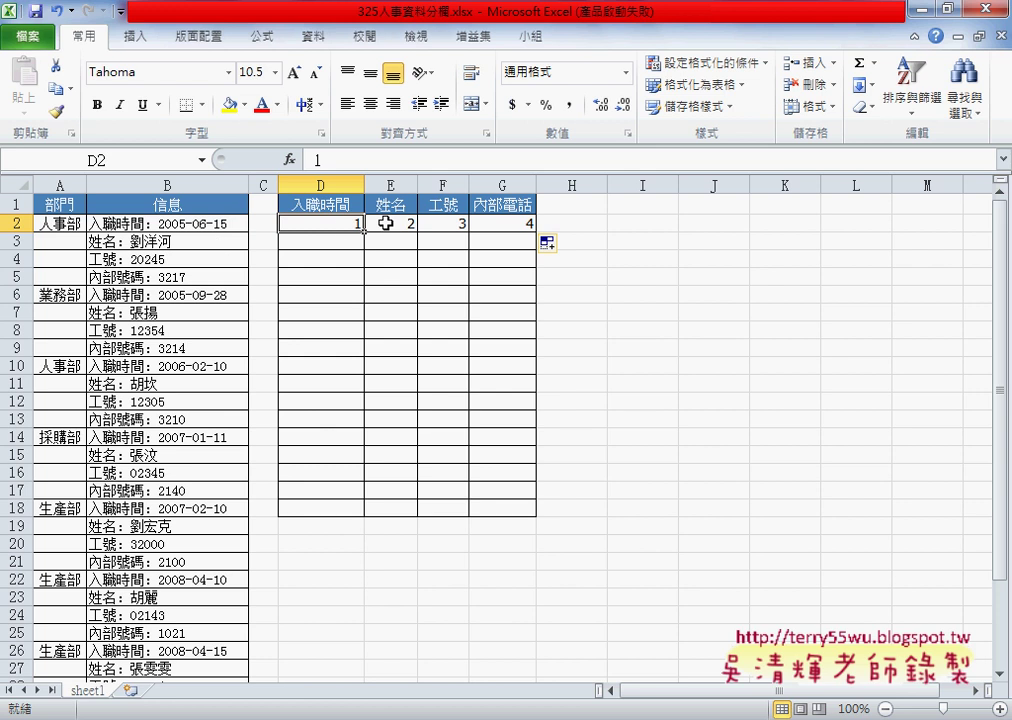
pyautogui.click(395, 222)
pyautogui.click(460, 221)
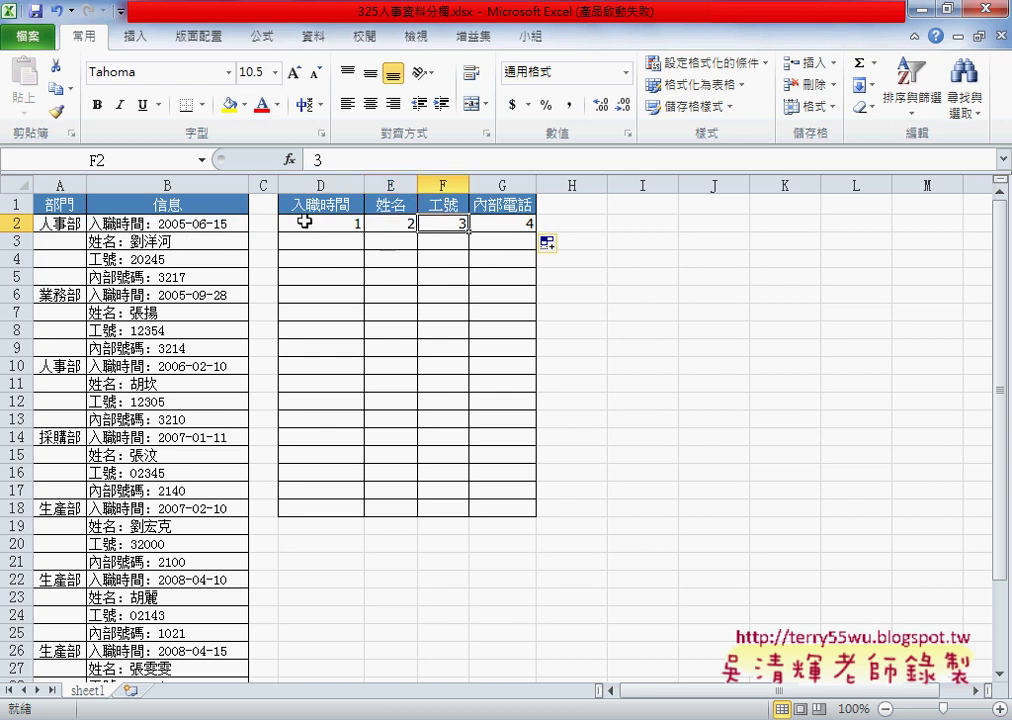
pyautogui.moveTo(305, 224); pyautogui.dragTo(516, 223)
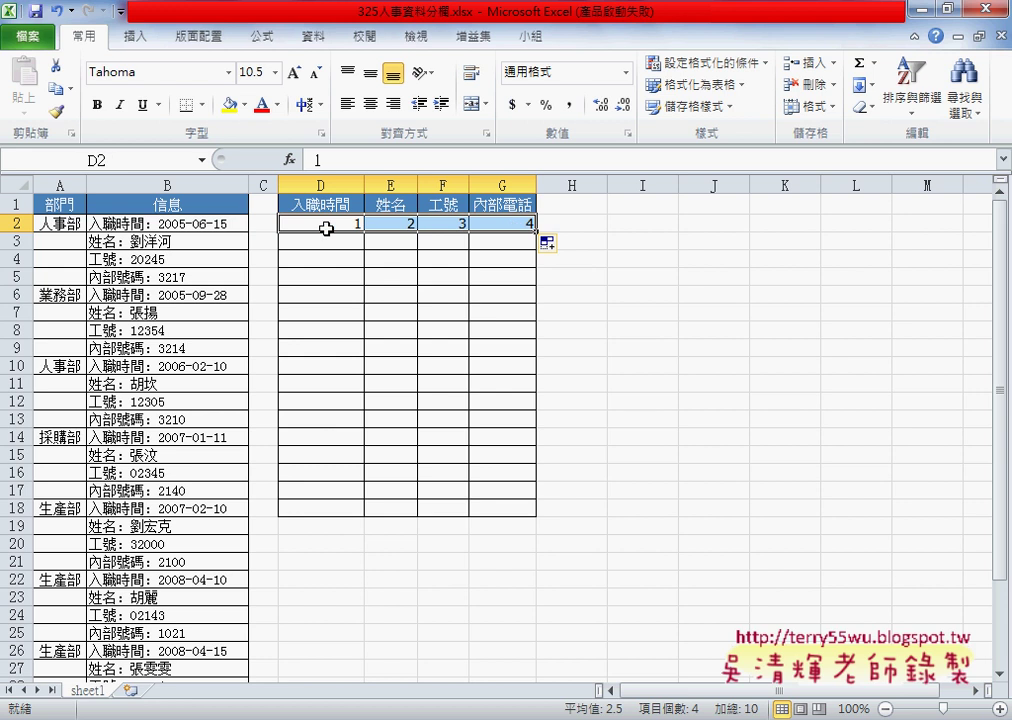
pyautogui.click(330, 245)
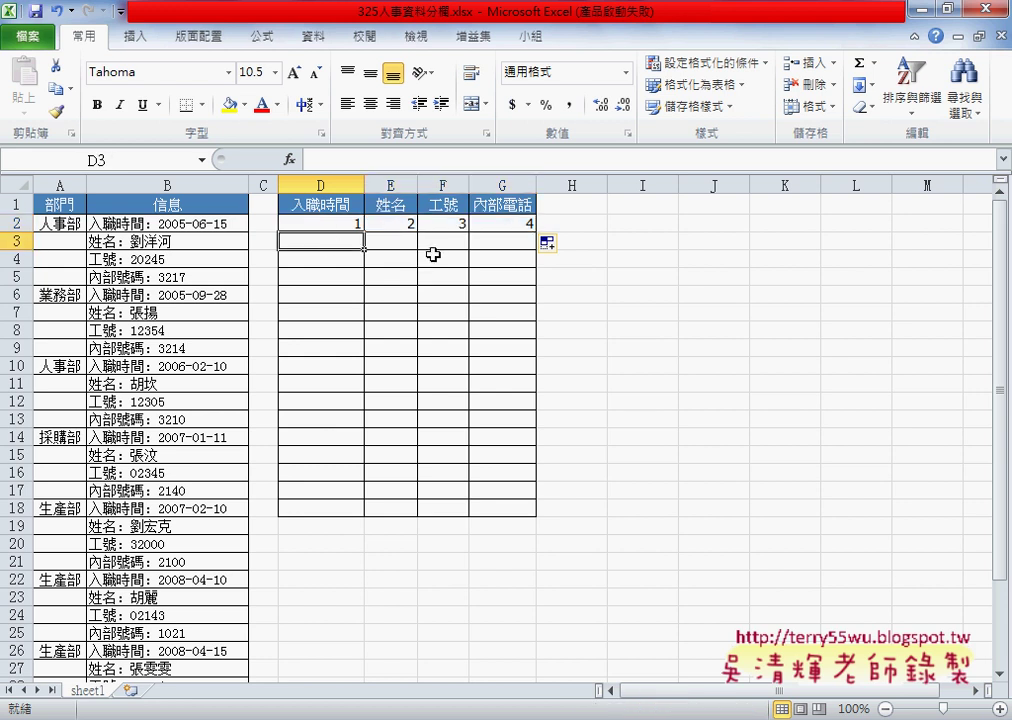
pyautogui.write('5')
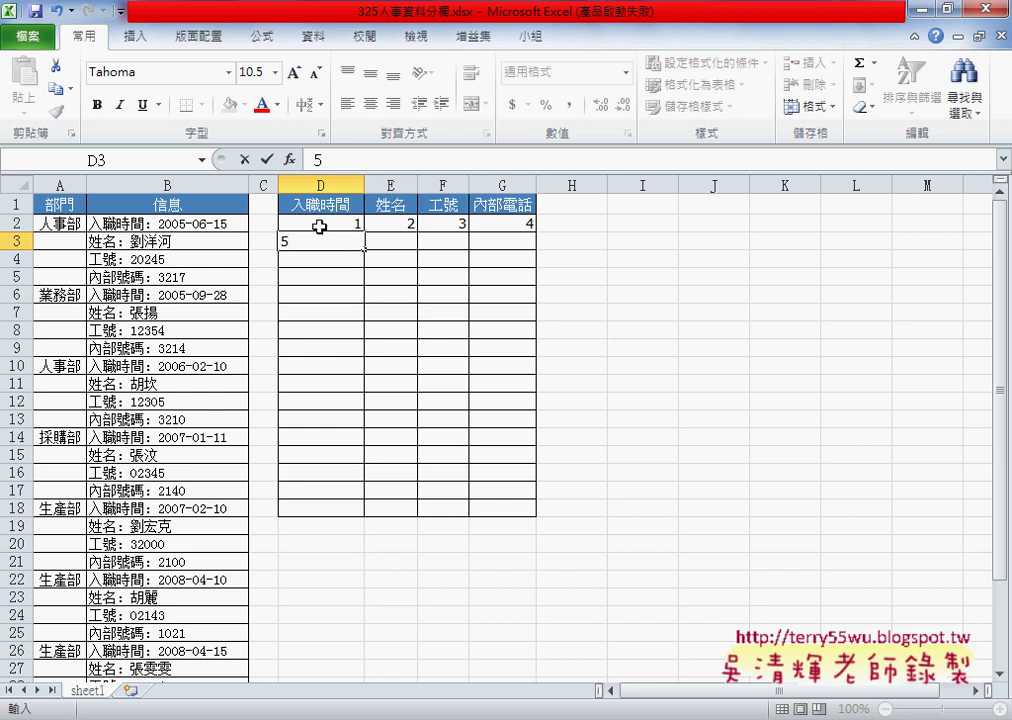
pyautogui.moveTo(319, 227); pyautogui.dragTo(488, 249)
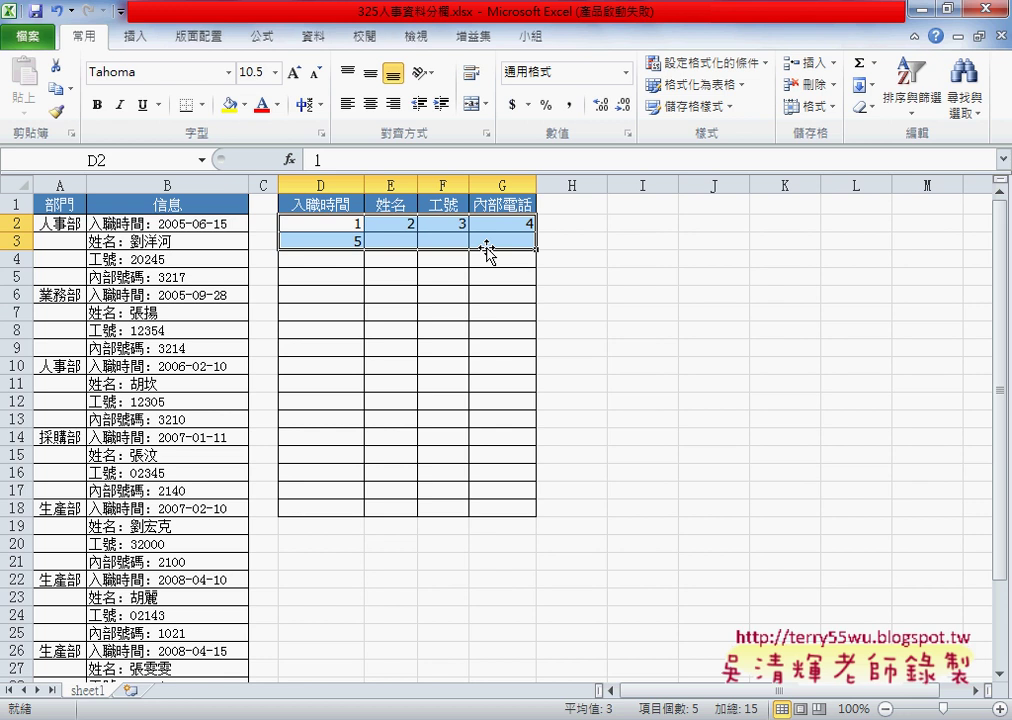
pyautogui.press('Delete')
pyautogui.click(330, 225)
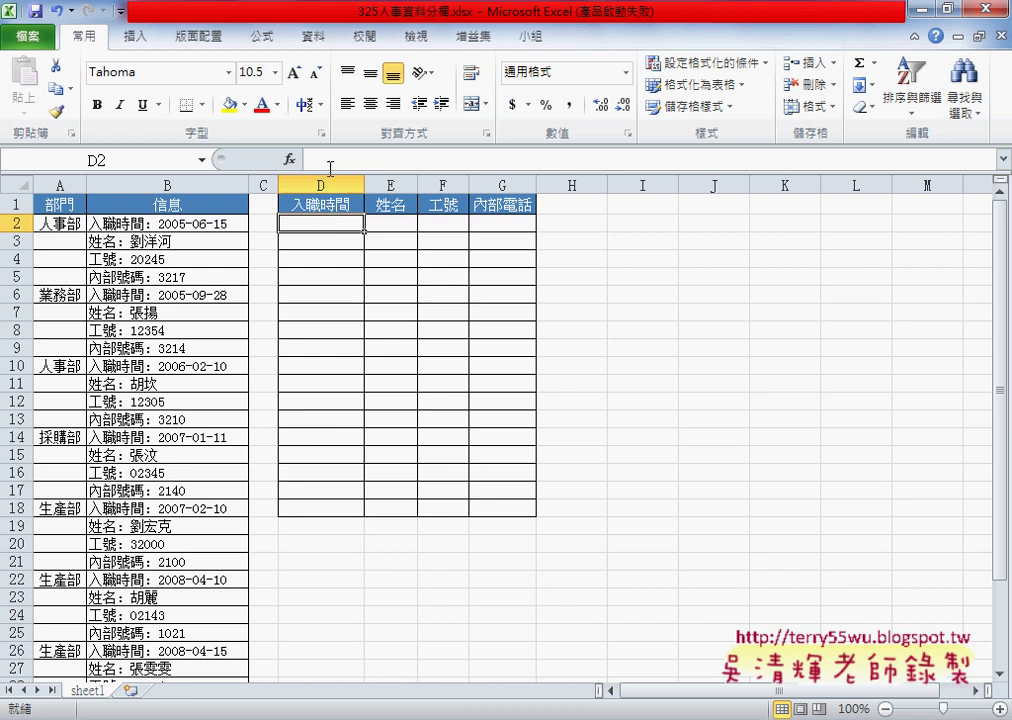
# Enter =COLUMN()-3 in D2 and fill it across to G2, giving 1 to 4
pyautogui.click(289, 160)
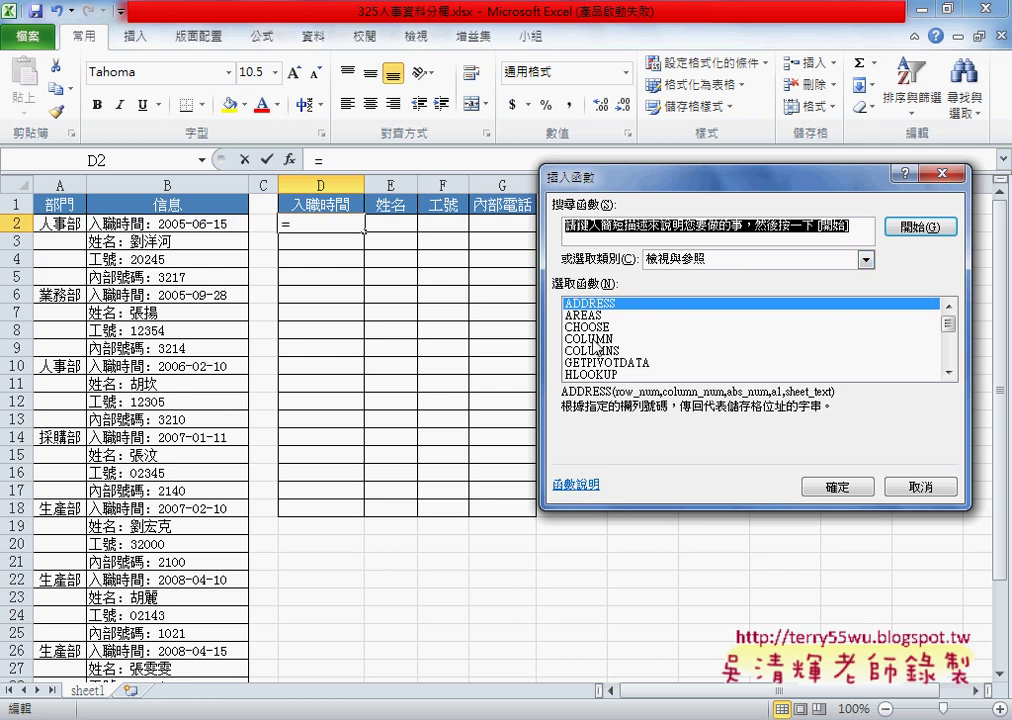
pyautogui.click(800, 339)
pyautogui.click(837, 486)
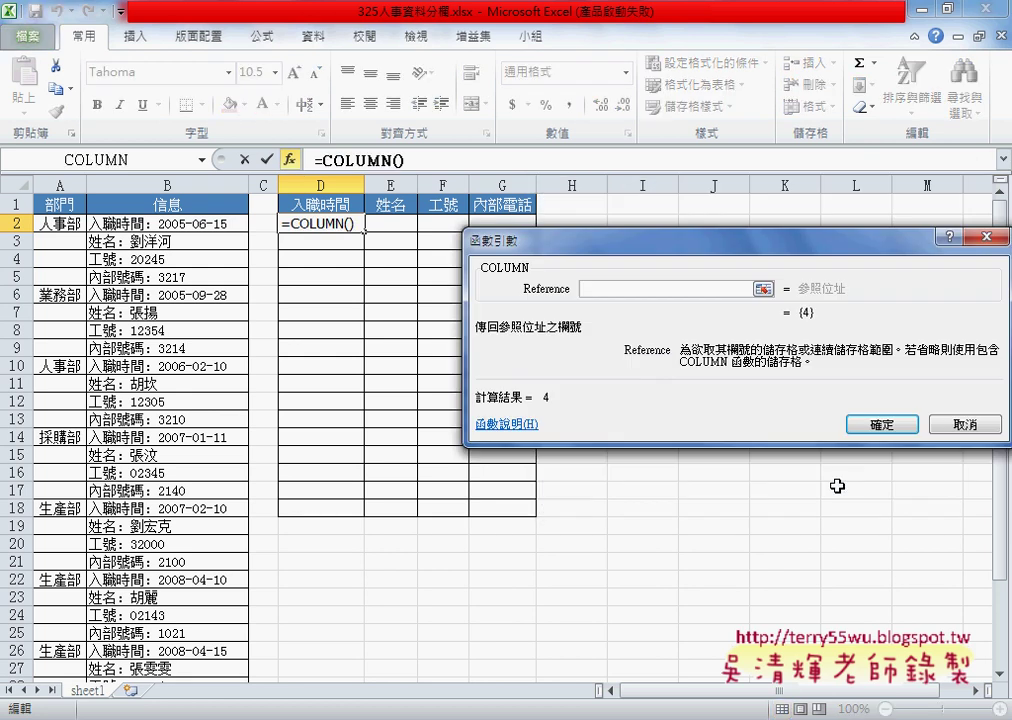
pyautogui.click(882, 426)
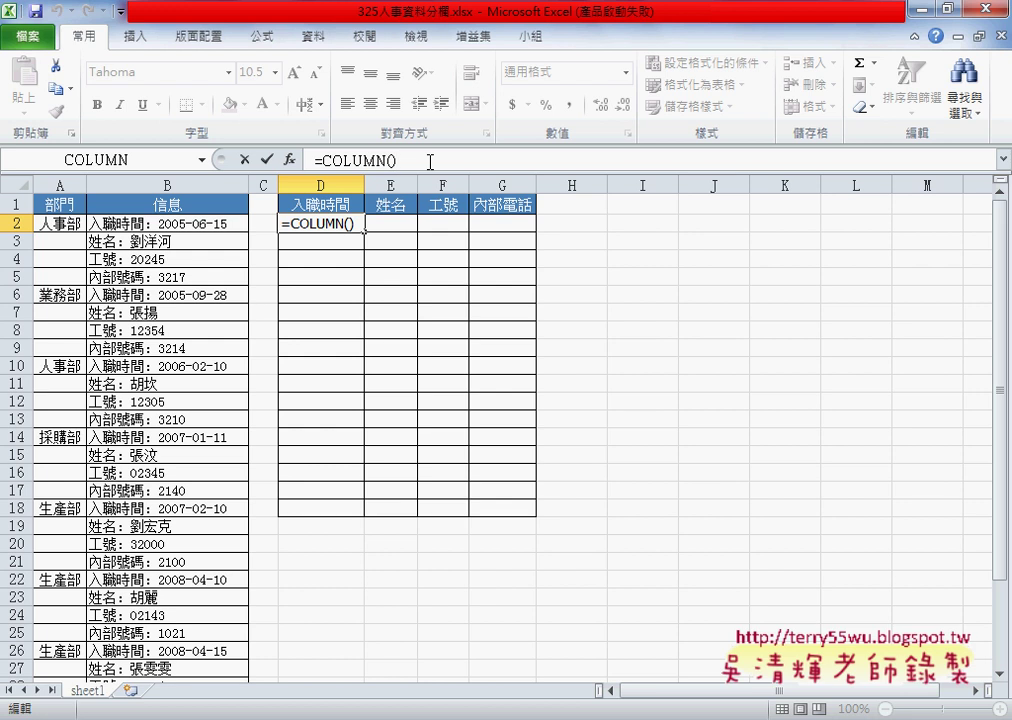
pyautogui.write('-3')
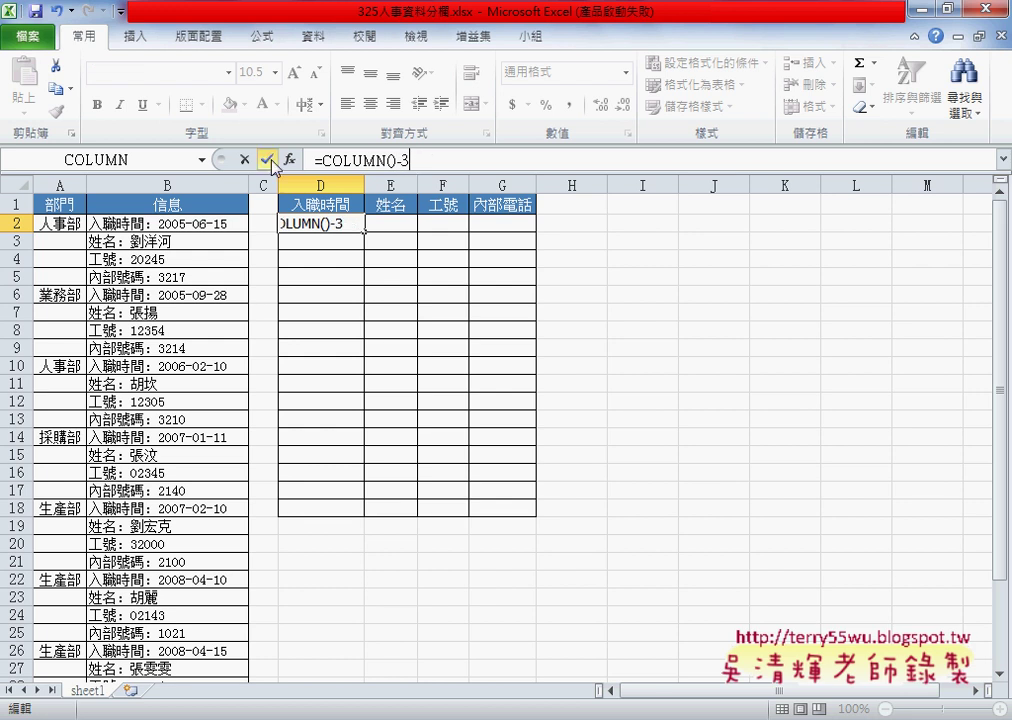
pyautogui.click(268, 160)
pyautogui.moveTo(365, 231); pyautogui.dragTo(537, 232)
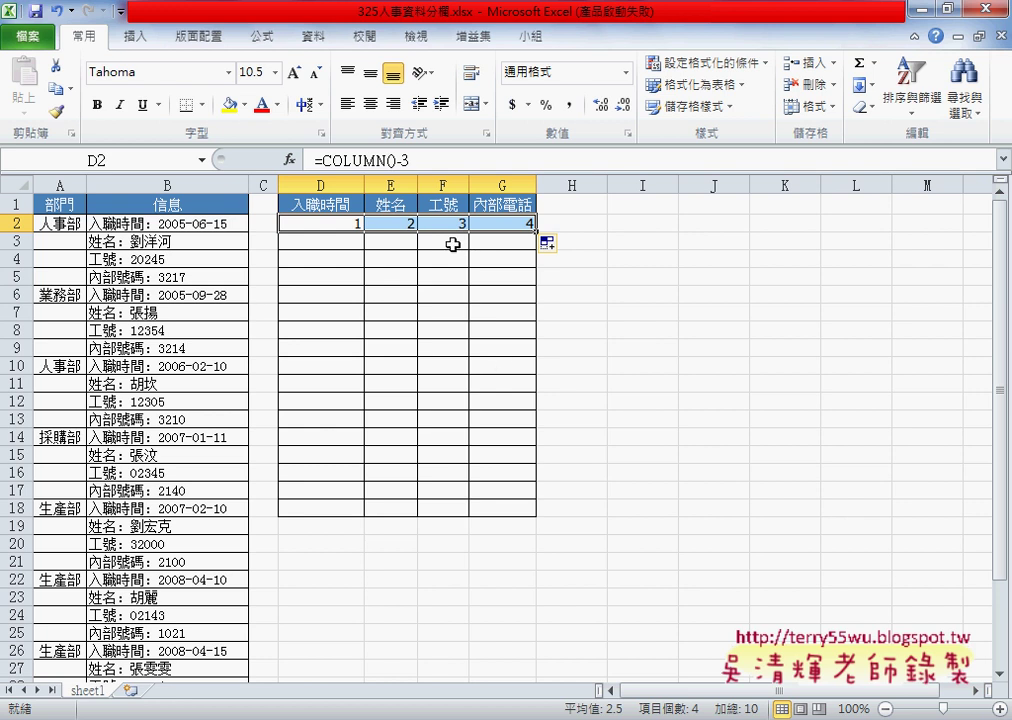
# Extend D2's formula to =COLUMN()-3+(ROW()-2)*4
pyautogui.click(345, 228)
pyautogui.click(427, 161)
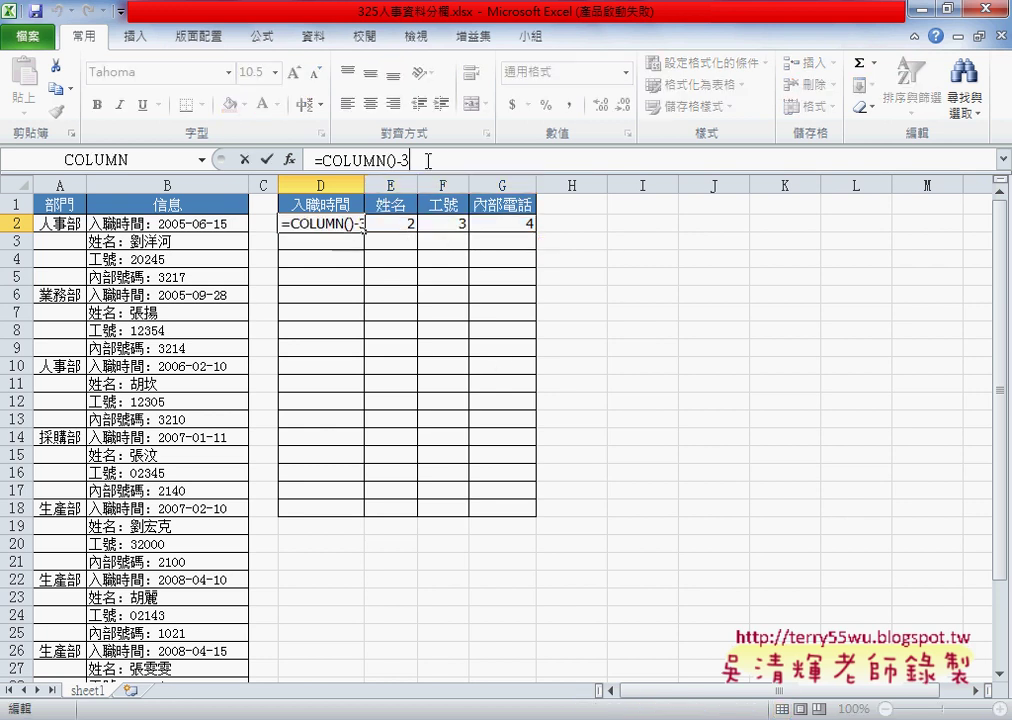
pyautogui.write('+')
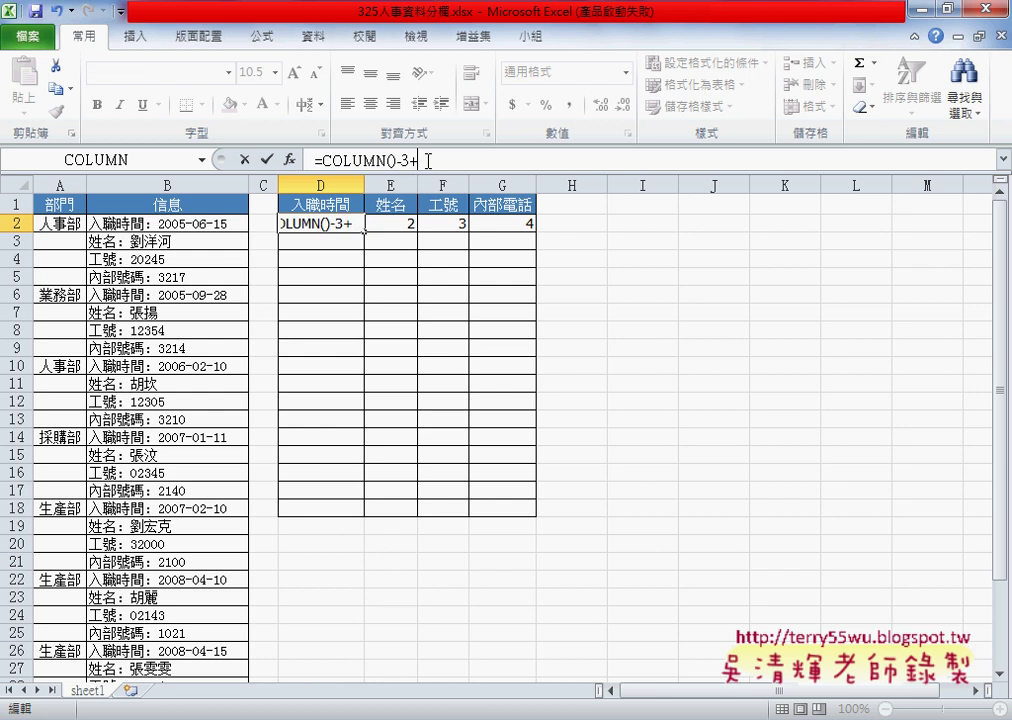
pyautogui.write('ro')
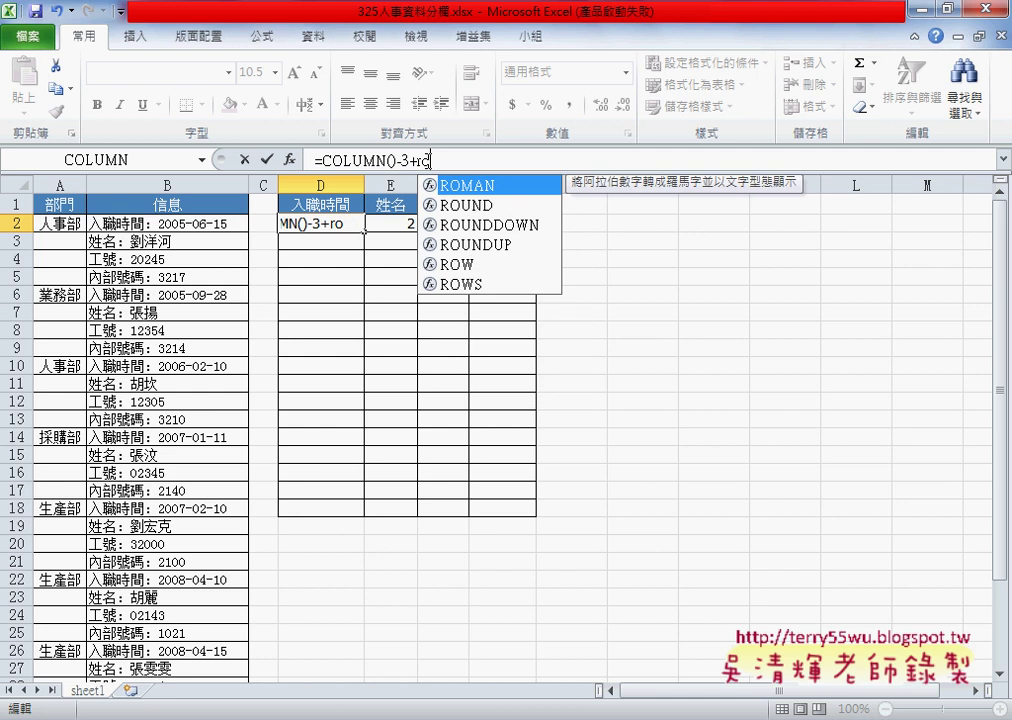
pyautogui.write('w()')
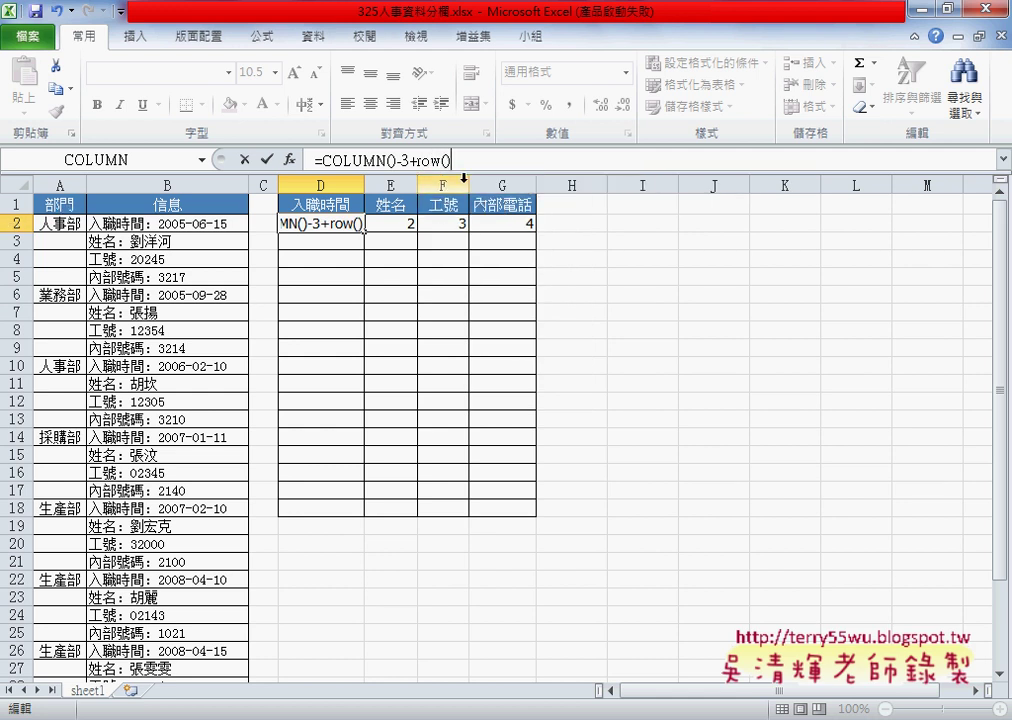
pyautogui.write('-2')
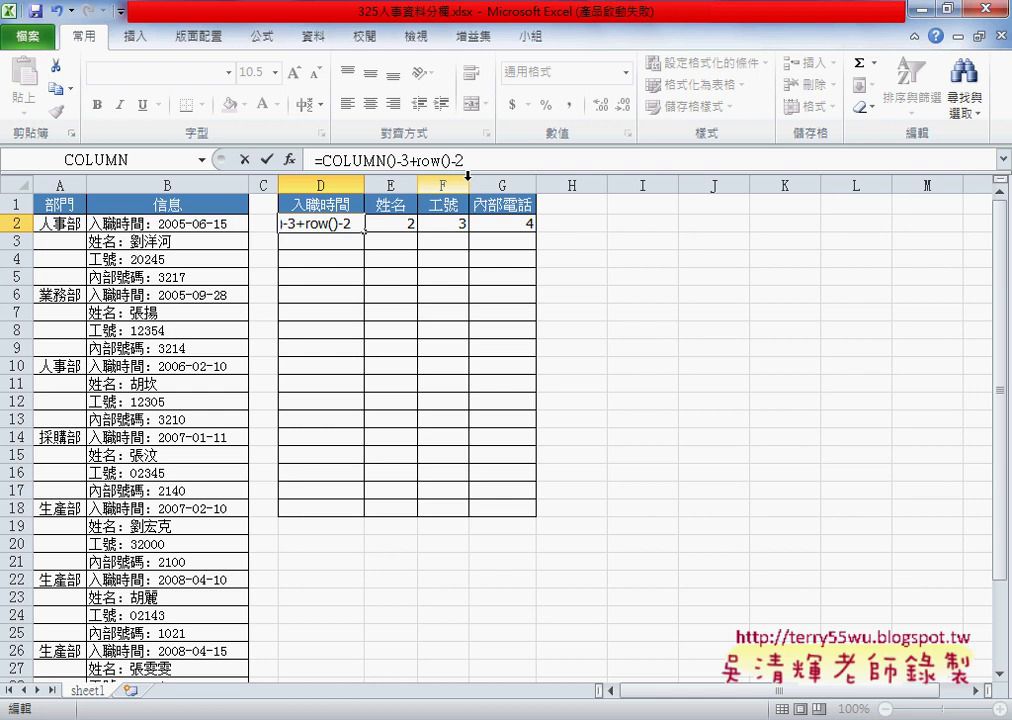
pyautogui.click(366, 160)
pyautogui.write('(')
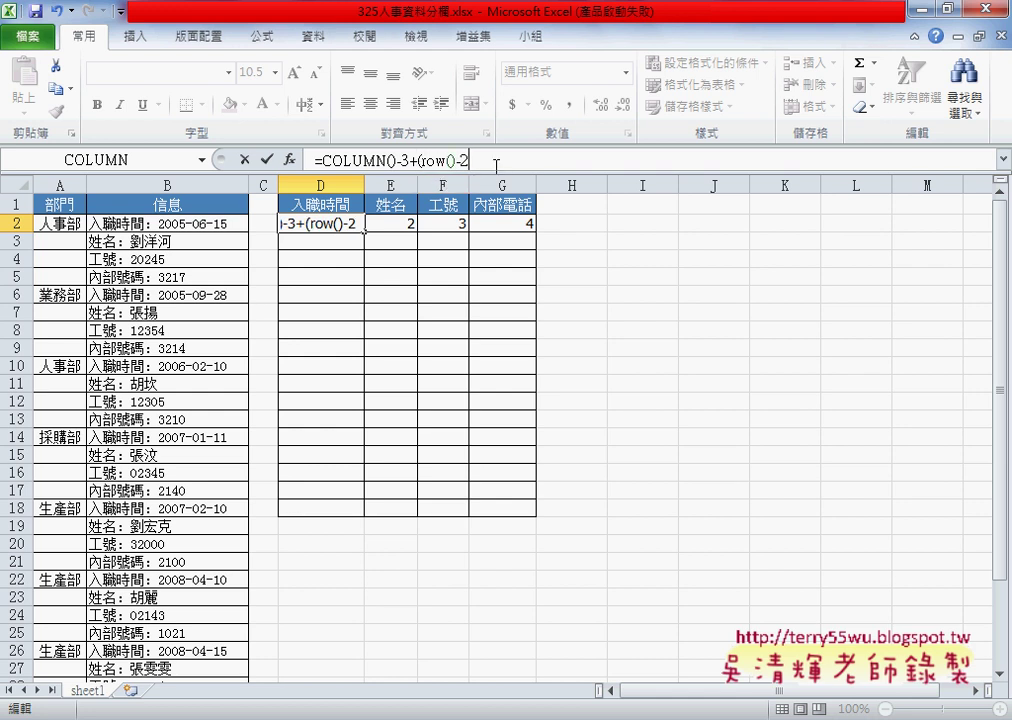
pyautogui.write(')')
pyautogui.write('*4')
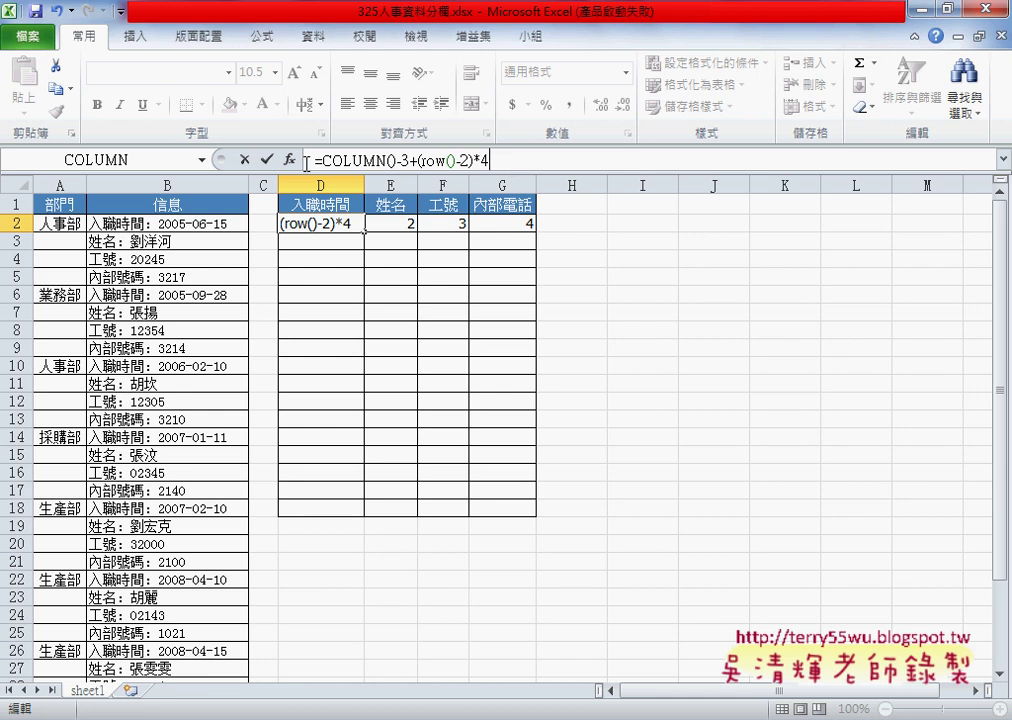
pyautogui.click(267, 159)
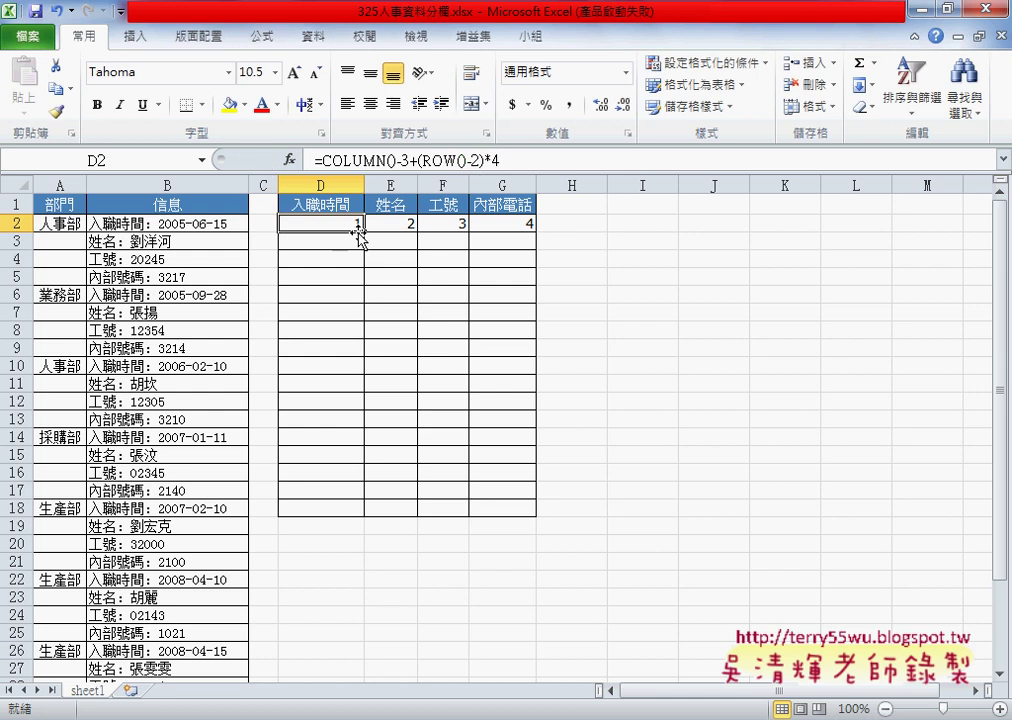
# Fill the formula through D2:G9 and mark how the numbers match column B records
pyautogui.moveTo(363, 231)
pyautogui.mouseDown()
pyautogui.moveTo(536, 231)
pyautogui.moveTo(540, 358)
pyautogui.mouseUp()
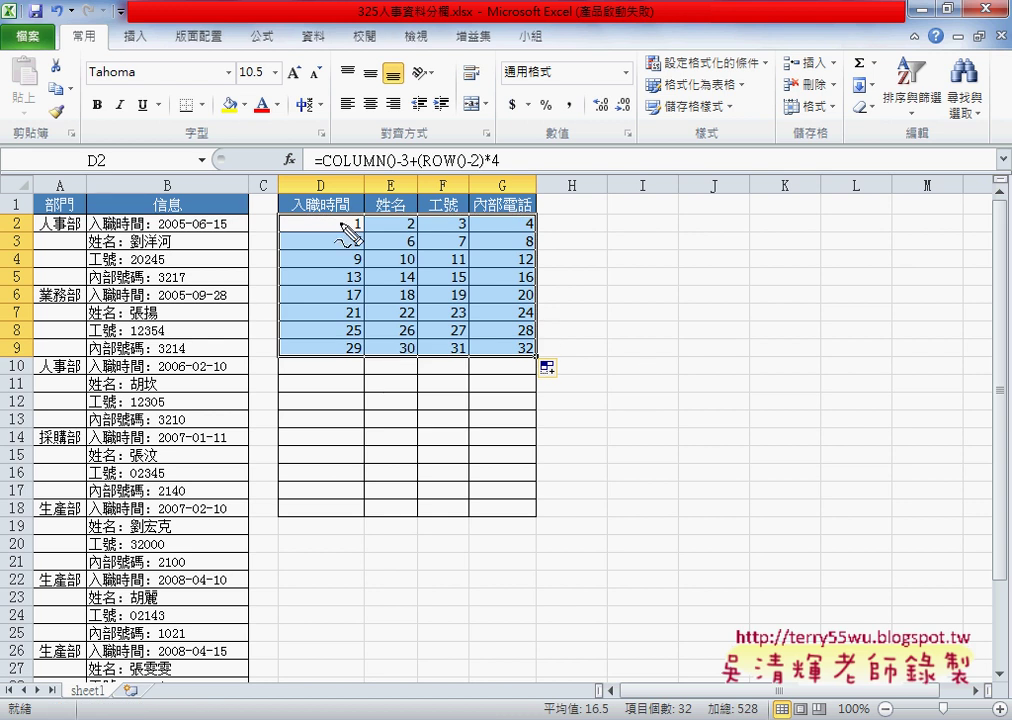
pyautogui.moveTo(358, 216); pyautogui.dragTo(350, 216)
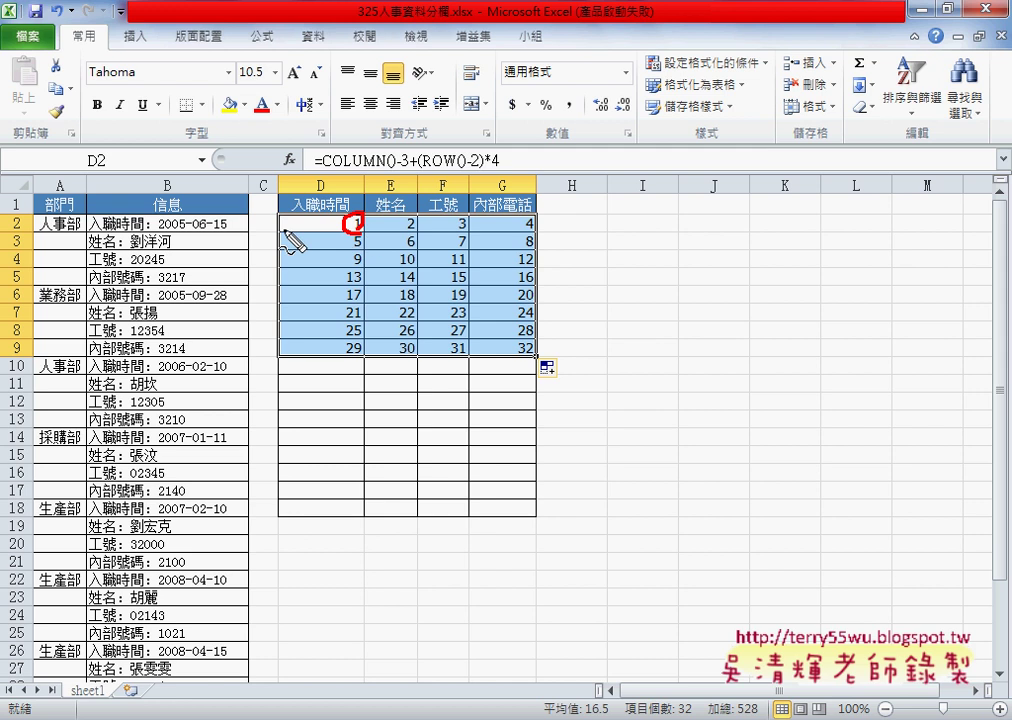
pyautogui.moveTo(190, 218); pyautogui.dragTo(195, 228)
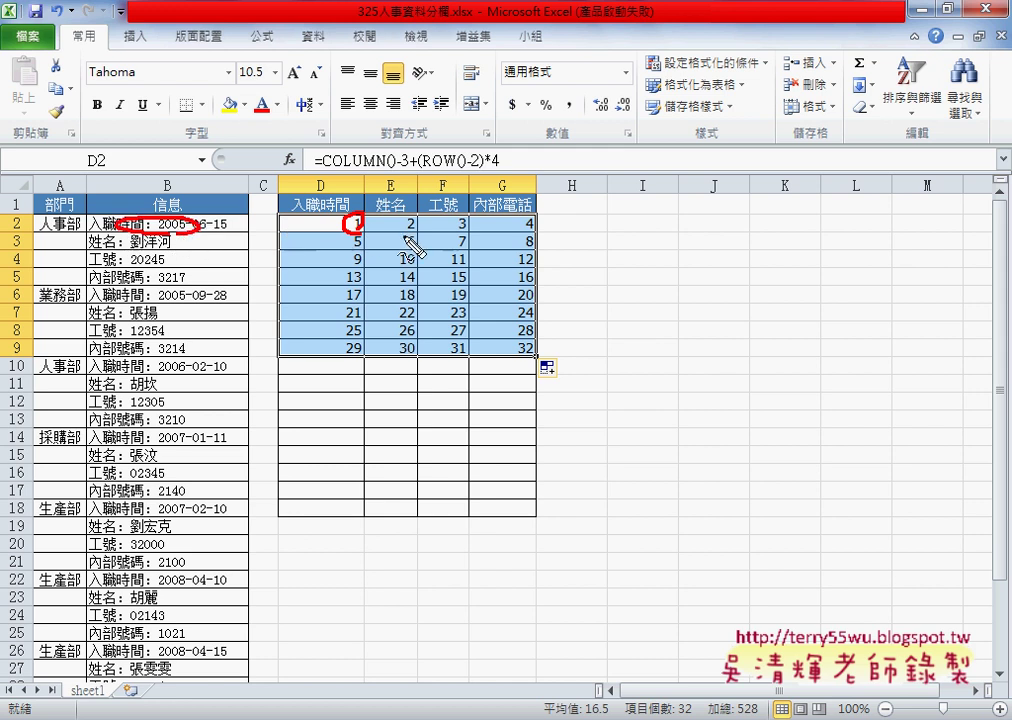
pyautogui.moveTo(416, 216); pyautogui.dragTo(406, 218)
pyautogui.moveTo(175, 236); pyautogui.dragTo(168, 241)
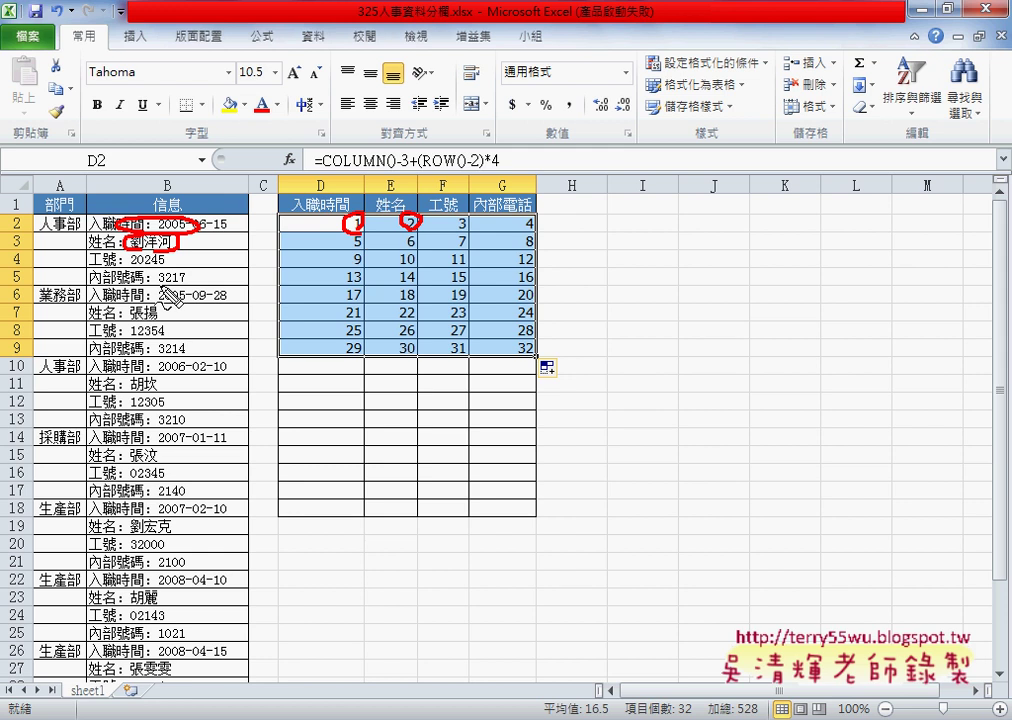
pyautogui.moveTo(128, 284); pyautogui.dragTo(194, 282)
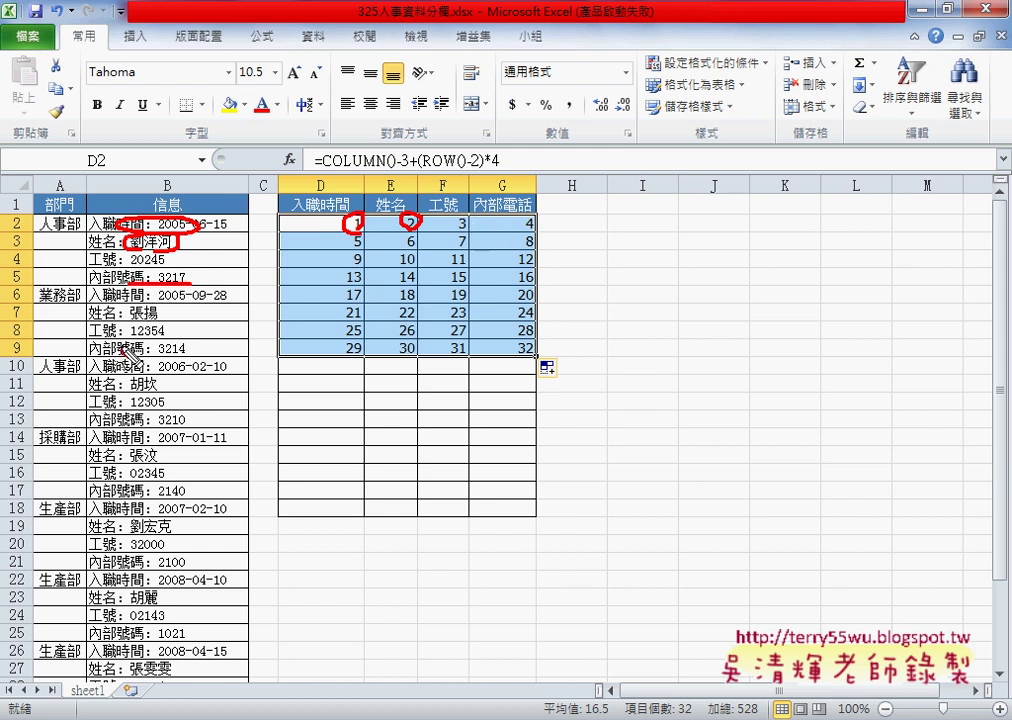
pyautogui.moveTo(165, 290); pyautogui.dragTo(150, 288)
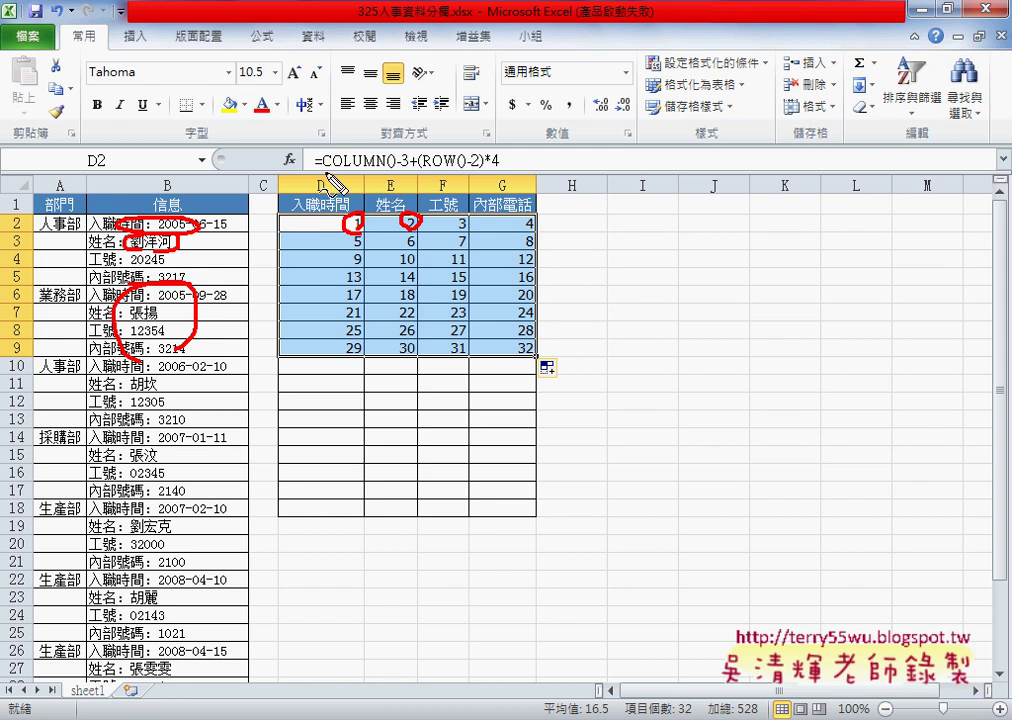
# Mark the formula and the 1–32 block with pen strokes, then clear the ink
pyautogui.moveTo(313, 170); pyautogui.dragTo(500, 178)
pyautogui.moveTo(360, 374); pyautogui.dragTo(415, 380)
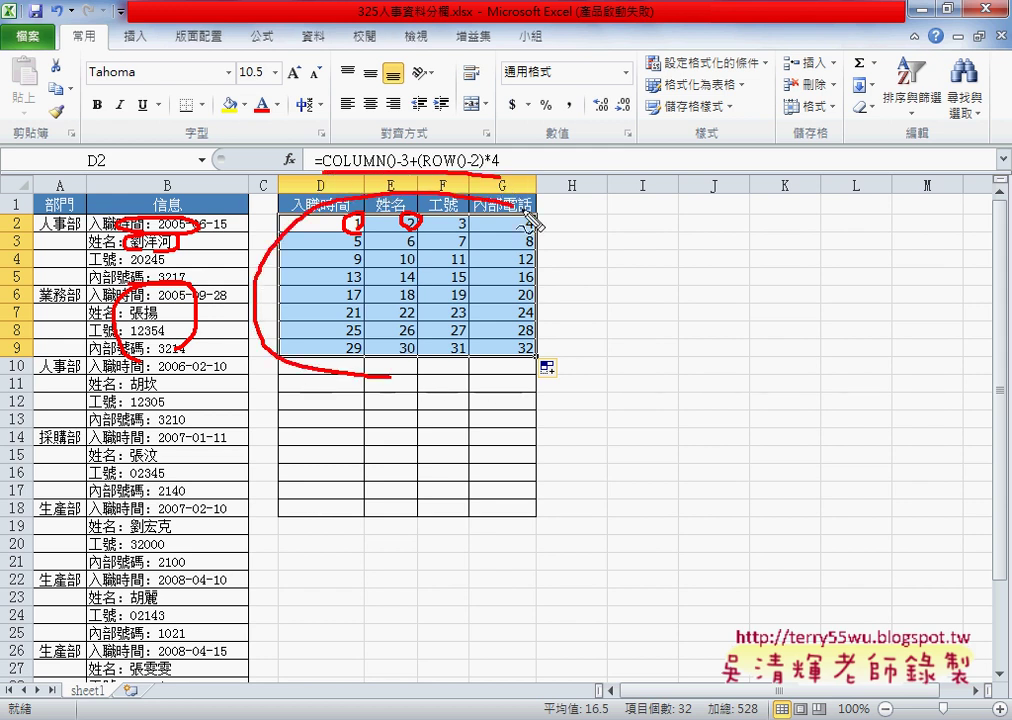
pyautogui.moveTo(670, 268); pyautogui.dragTo(640, 305)
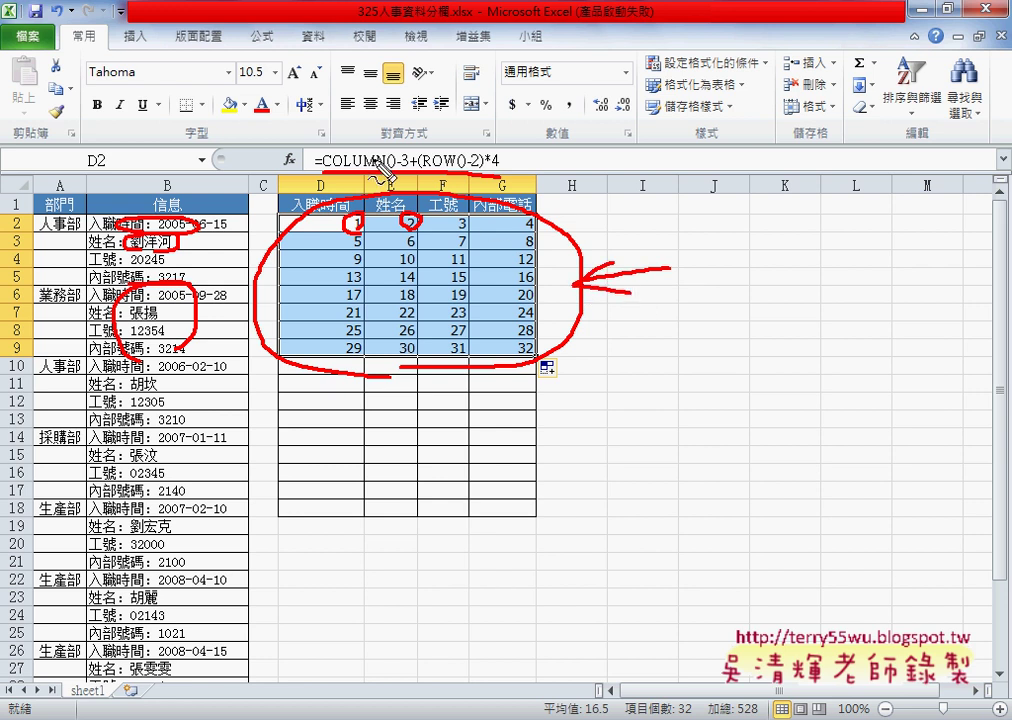
pyautogui.moveTo(323, 176)
pyautogui.mouseDown()
pyautogui.moveTo(498, 150)
pyautogui.moveTo(496, 180)
pyautogui.mouseUp()
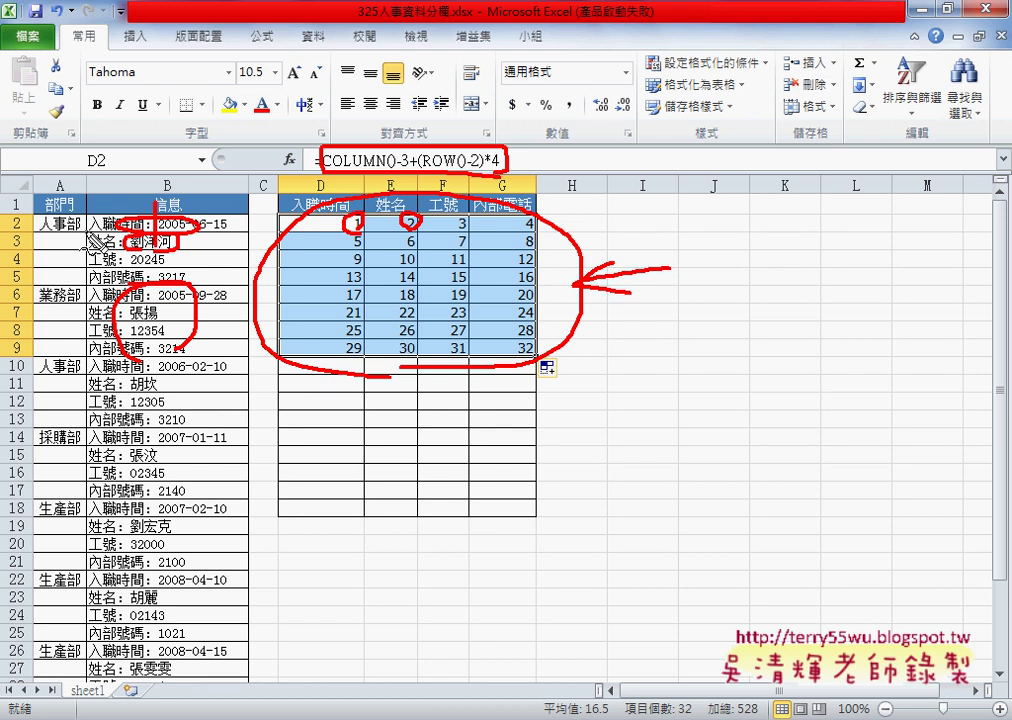
pyautogui.moveTo(156, 200); pyautogui.dragTo(156, 258)
pyautogui.press('Escape')
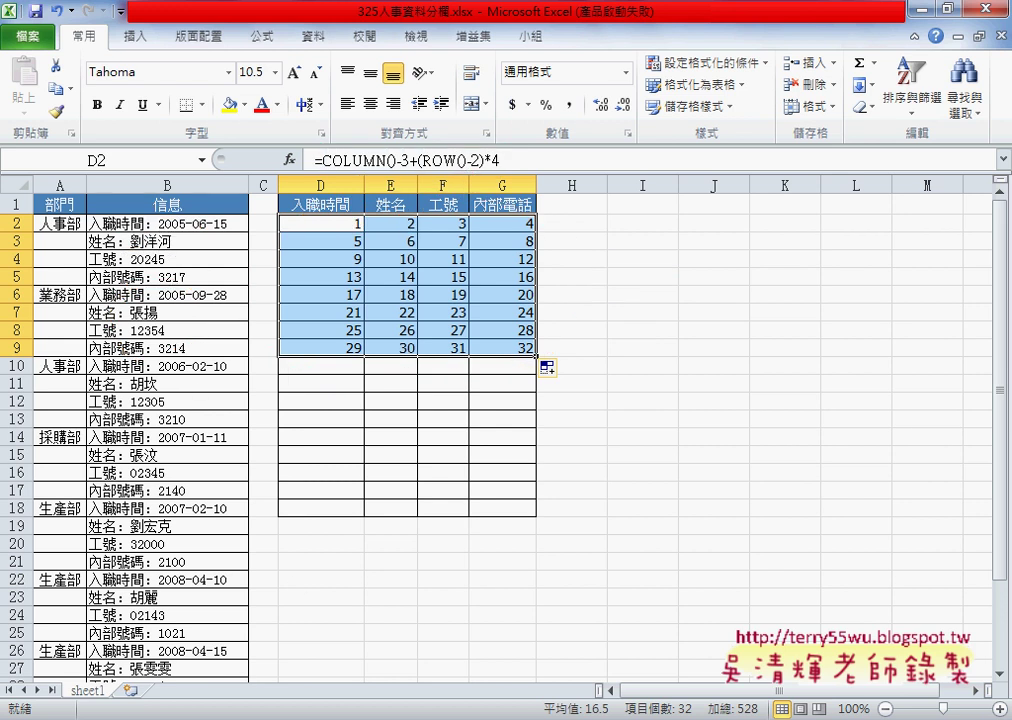
# In the Word notes, highlight the =COLUMN()-3+(ROW()-2)*4 line beneath the Excel screenshot
pyautogui.moveTo(380, 719)
pyautogui.click(390, 690)
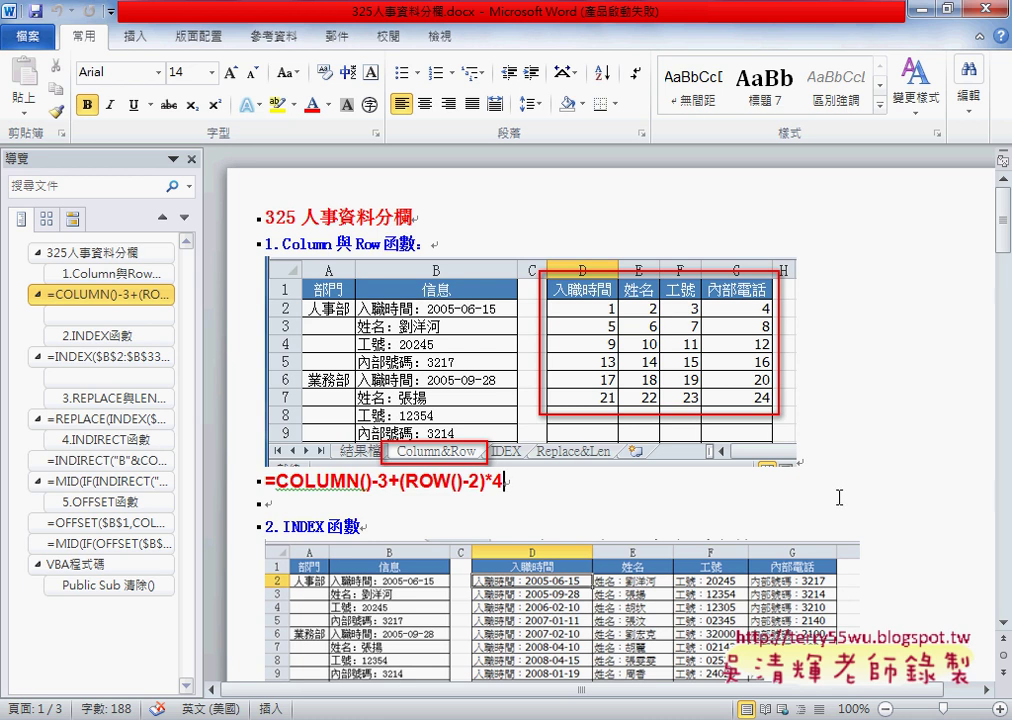
pyautogui.scroll(-1, 839, 497)
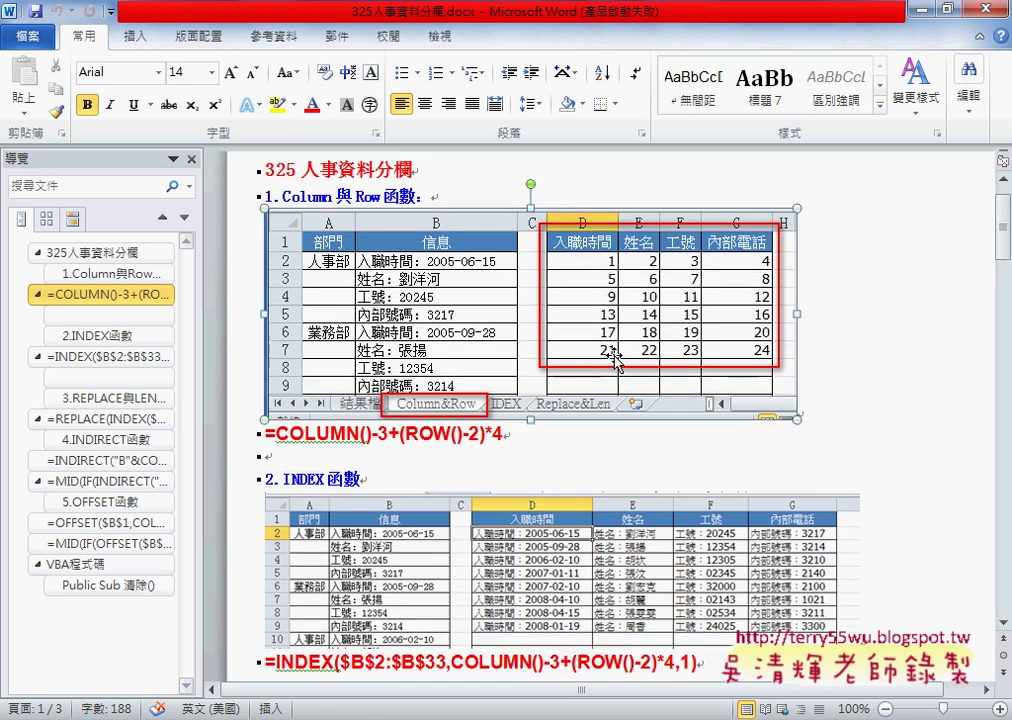
pyautogui.click(622, 287)
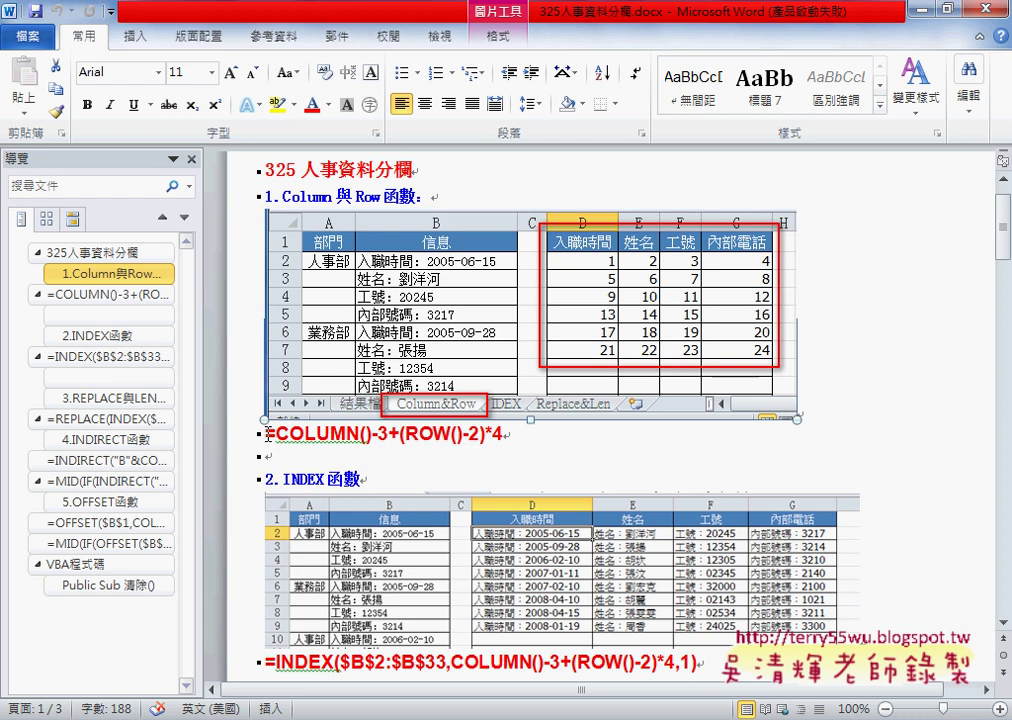
pyautogui.moveTo(266, 434); pyautogui.dragTo(498, 441)
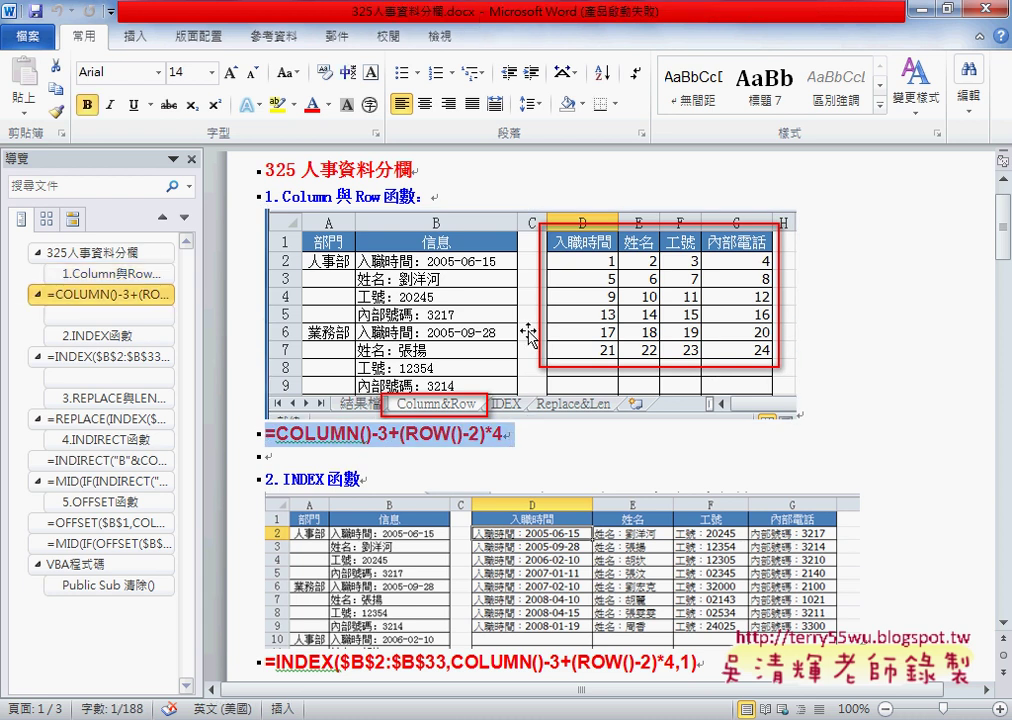